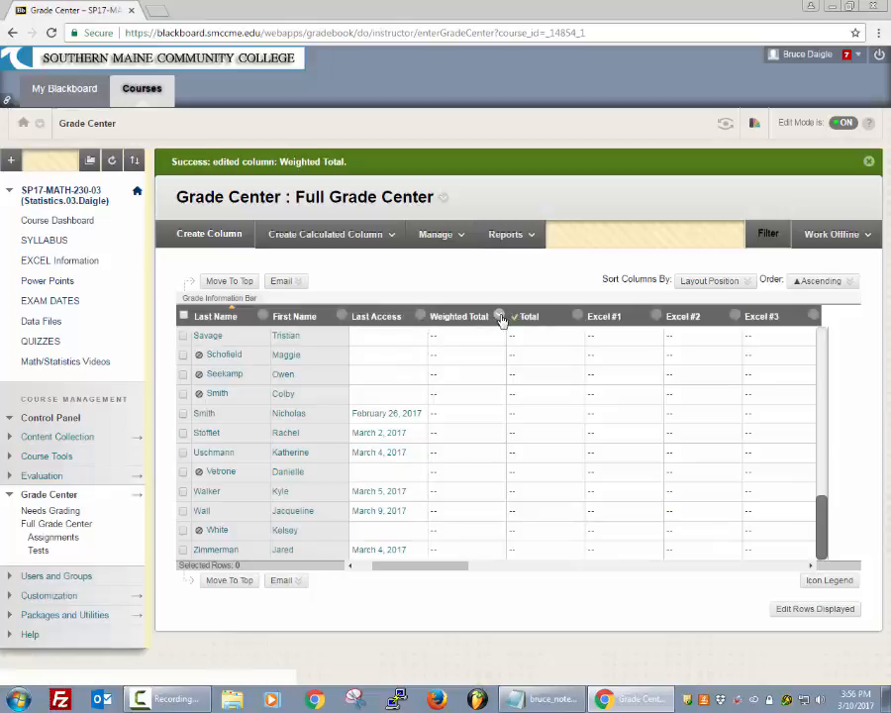
Open the Weighted Total column for editing and examine the weights and drop rules of its selected categories
click(499, 315)
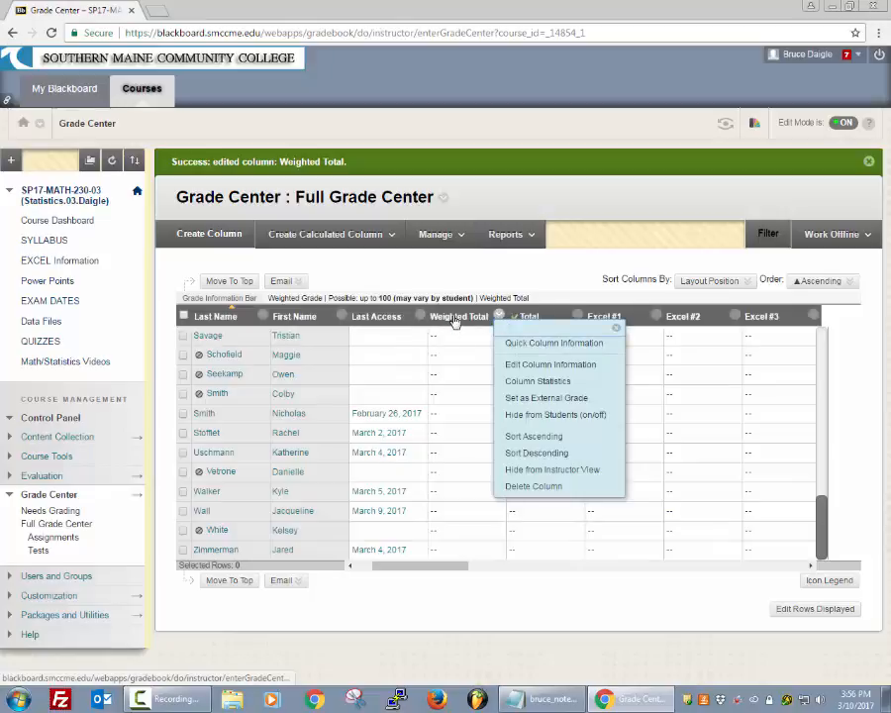
click(514, 366)
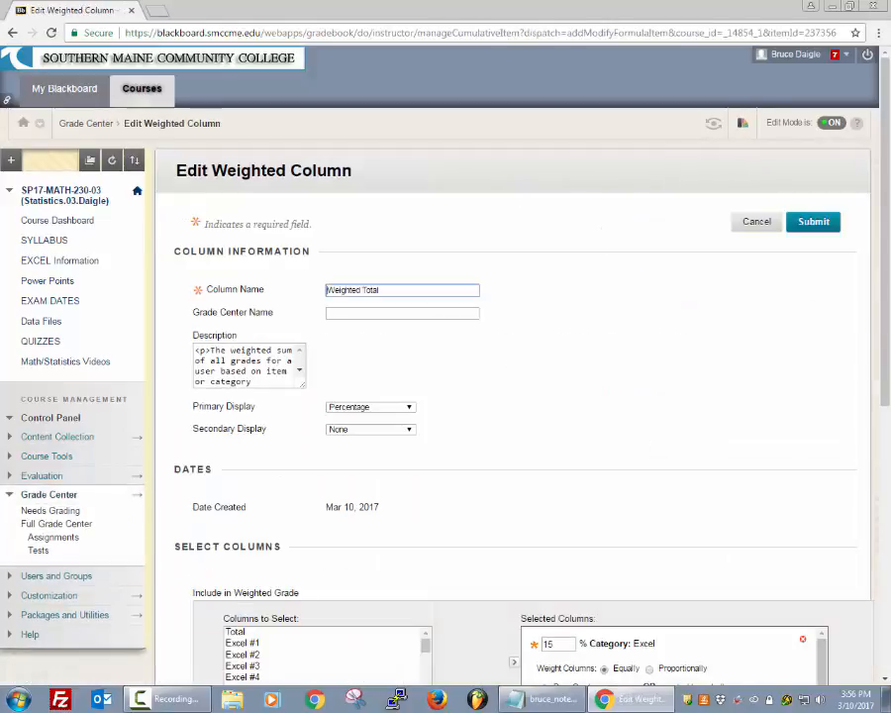
scroll(510, 396, down, 3)
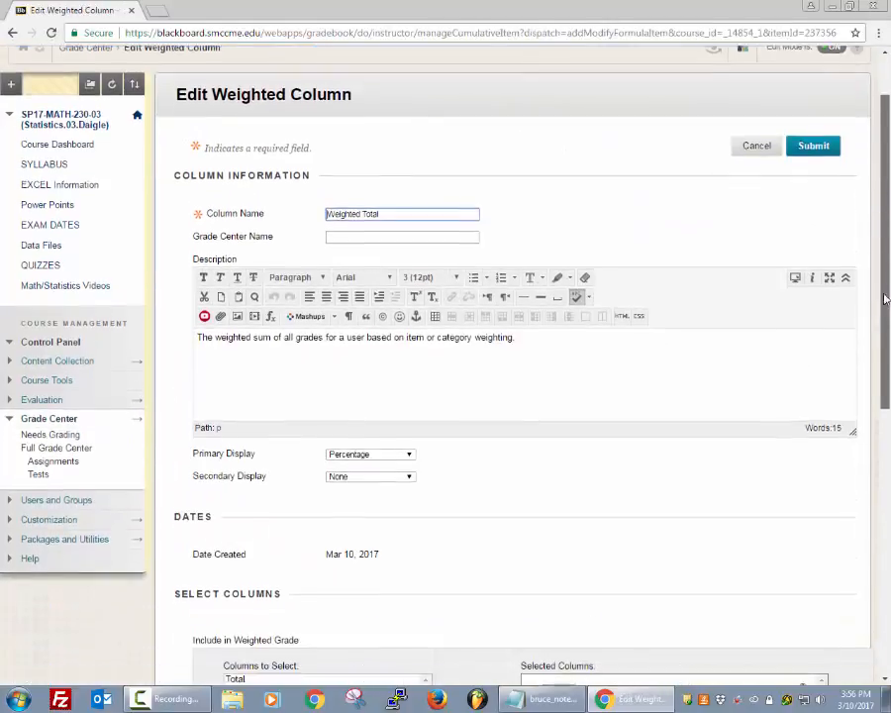
scroll(763, 476, down, 2)
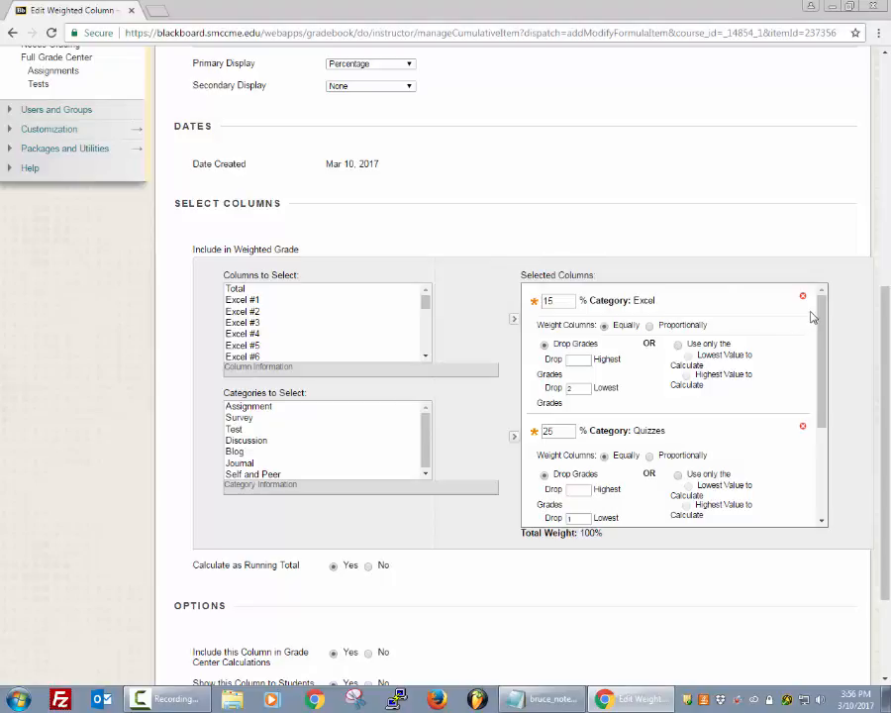
drag(821, 314, 822, 312)
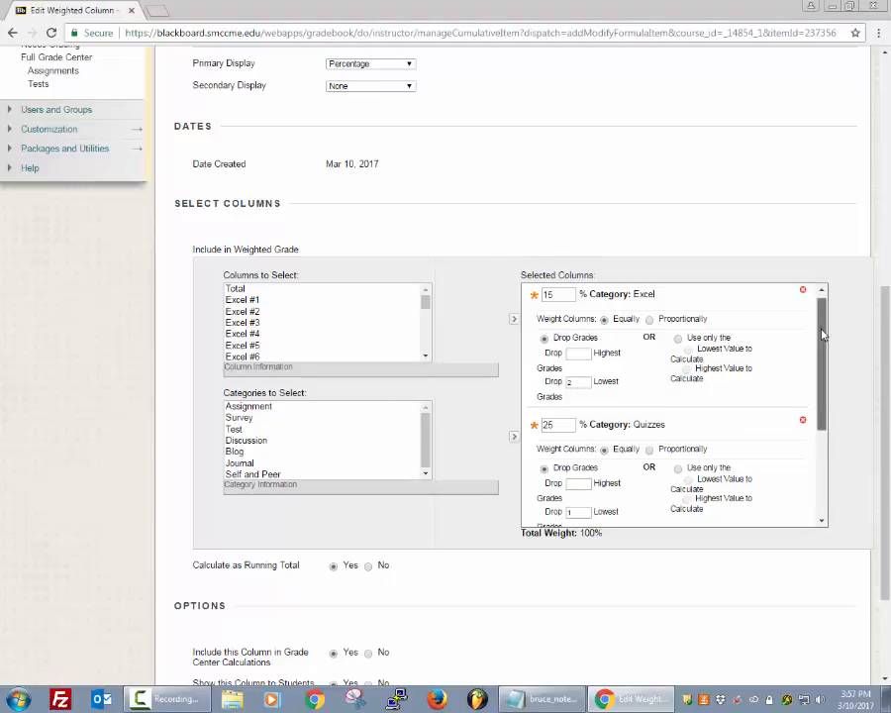
drag(822, 335, 826, 423)
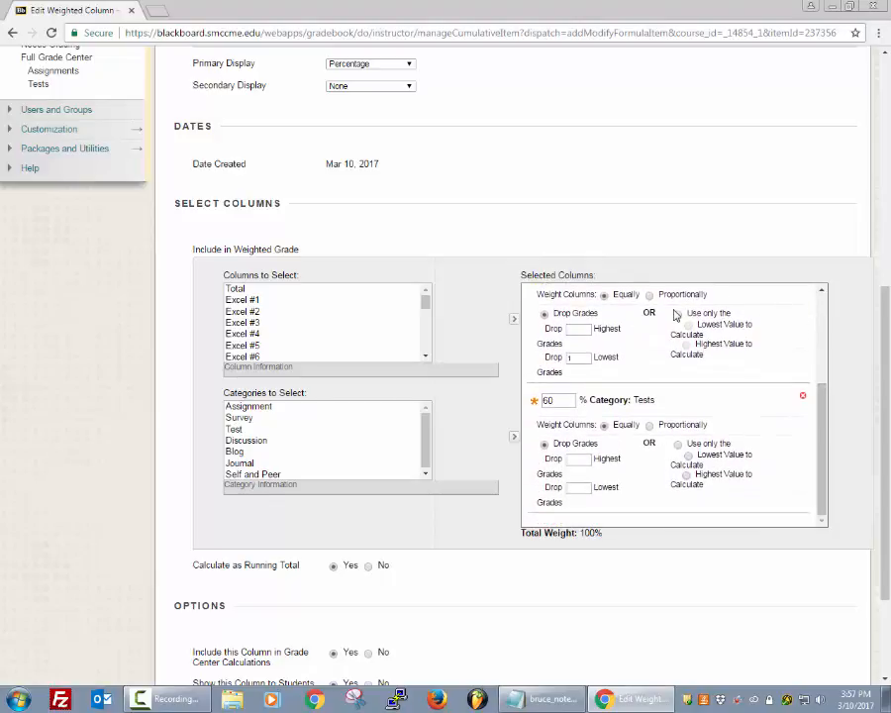
Look over the remaining settings of the Weighted Total column and submit it
scroll(562, 424, up, 7)
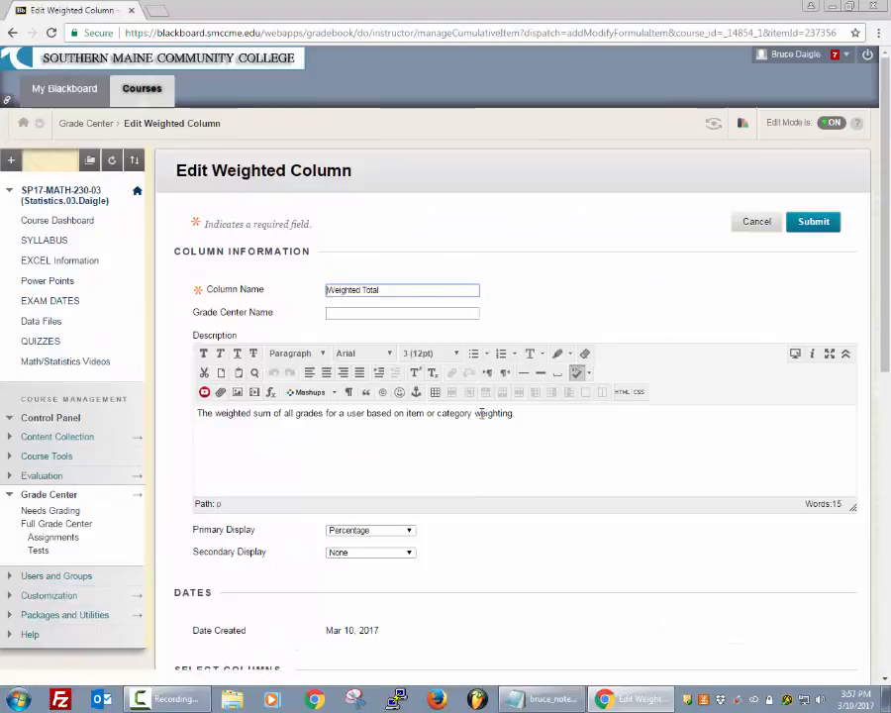
scroll(426, 391, down, 3)
scroll(416, 384, down, 6)
scroll(543, 392, down, 3)
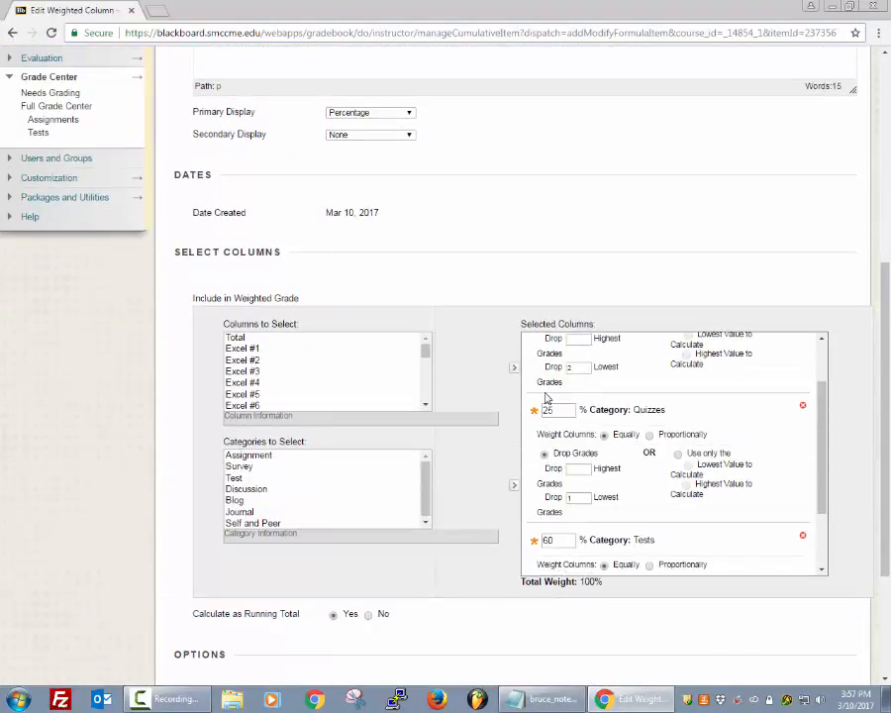
scroll(702, 483, down, 5)
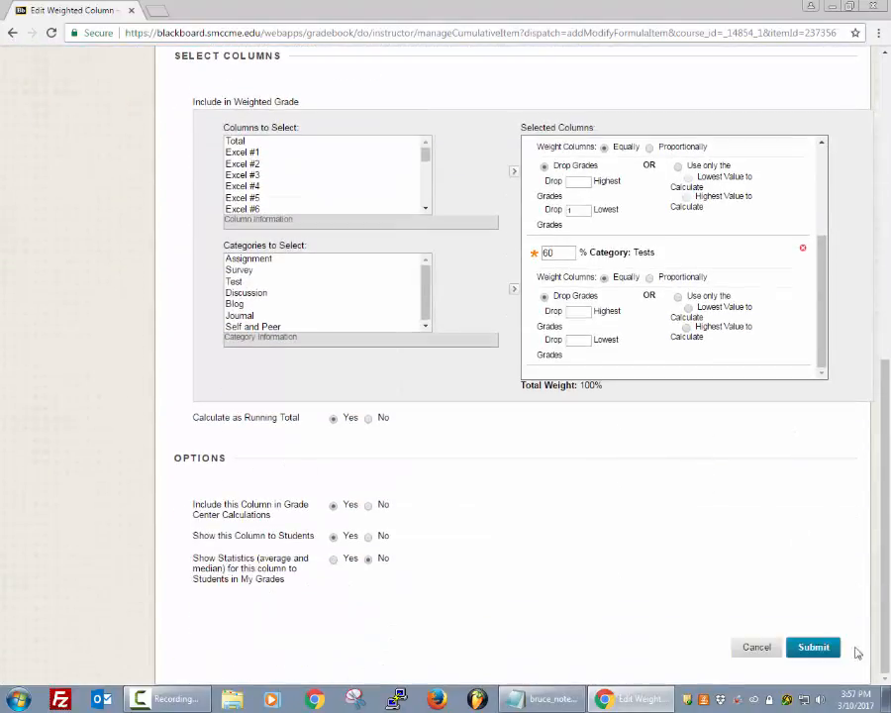
click(812, 647)
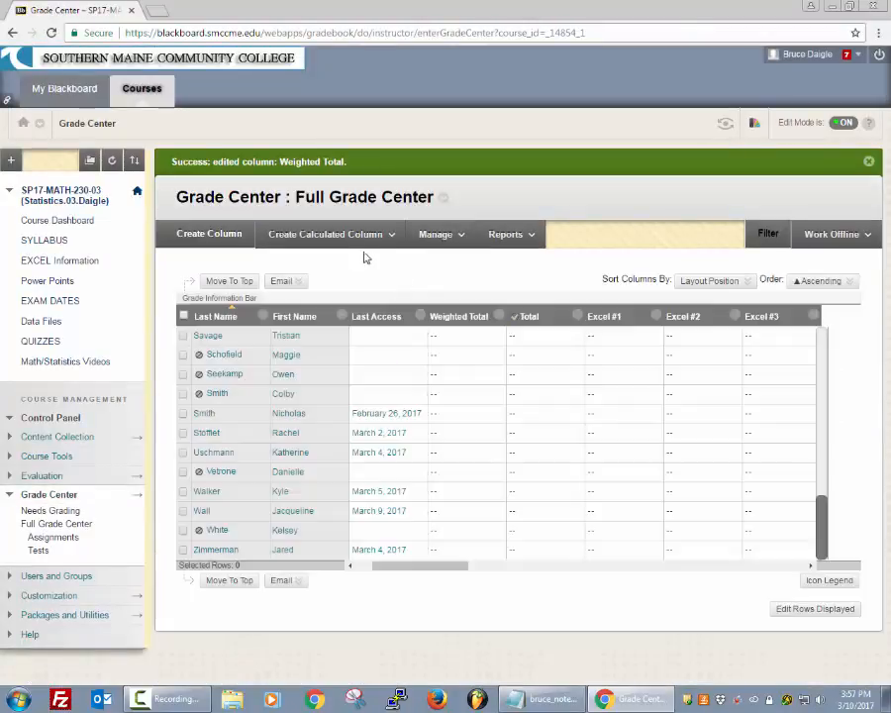
Open Column Organization and review the category assigned to each grade column
click(443, 235)
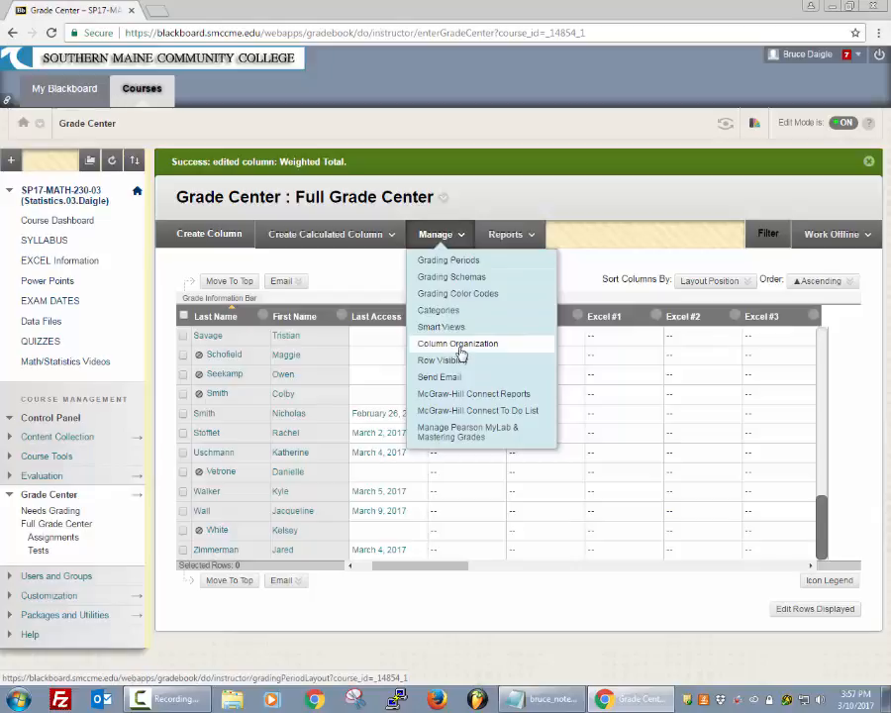
click(430, 347)
scroll(436, 342, down, 1)
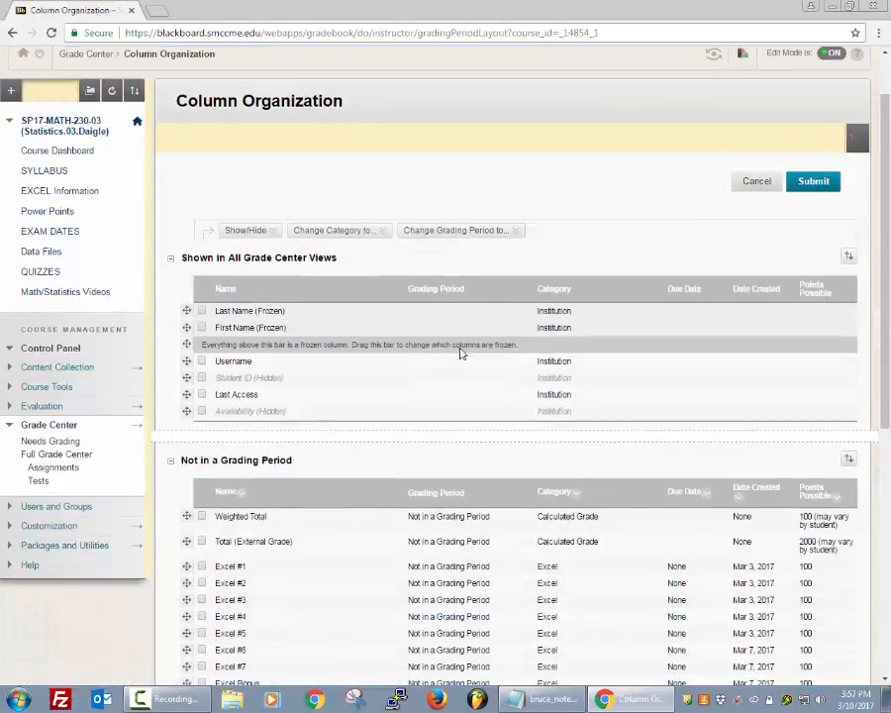
scroll(449, 333, down, 3)
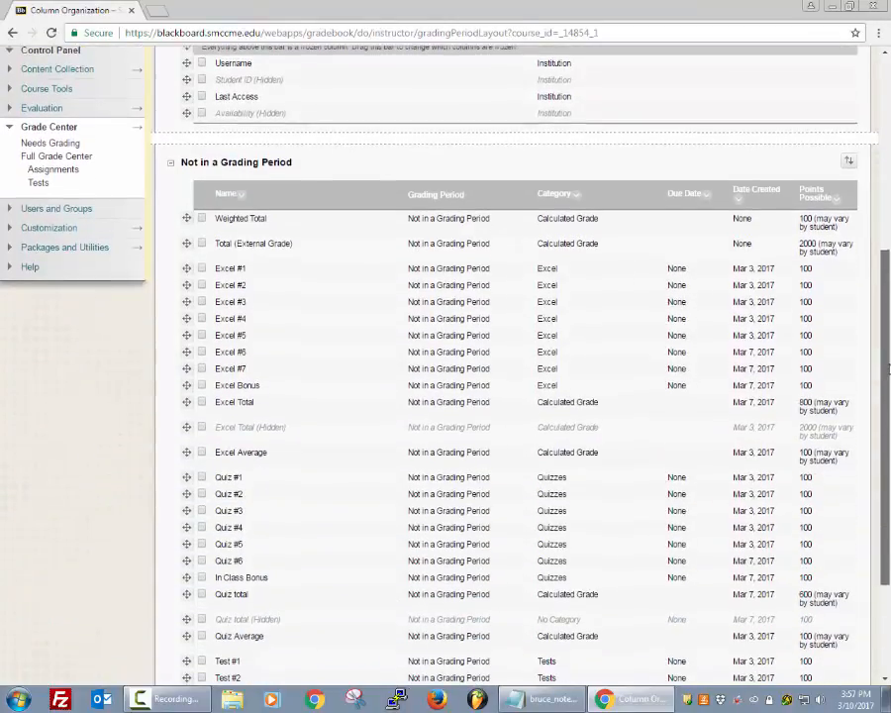
Select the Excel #1 through Excel #7 and Excel Bonus columns to view the category choices, and cancel without saving
click(203, 264)
click(202, 282)
click(202, 297)
click(203, 314)
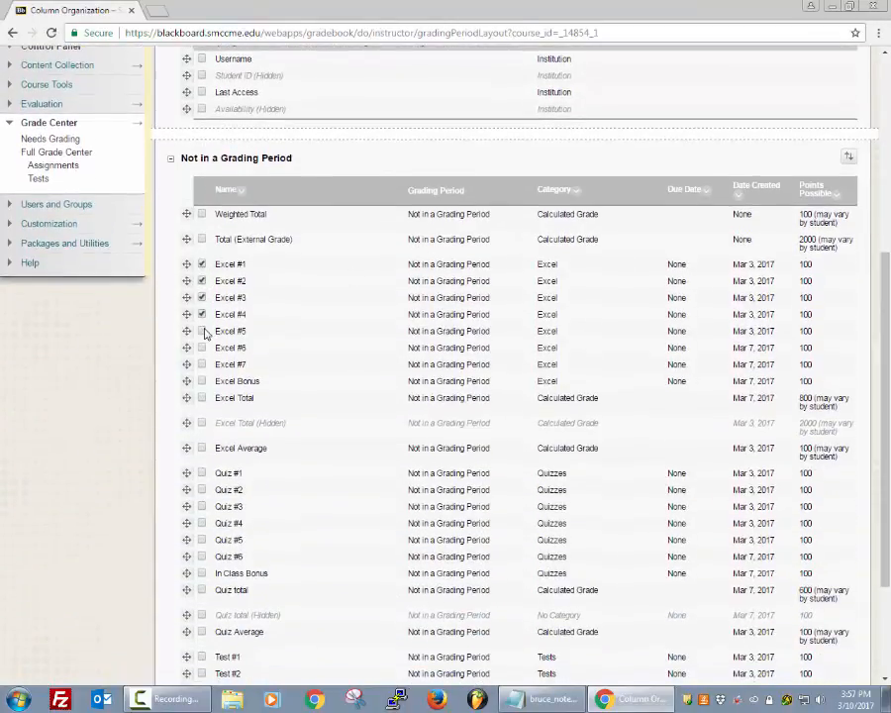
click(202, 330)
click(202, 347)
click(202, 364)
scroll(339, 510, down, 2)
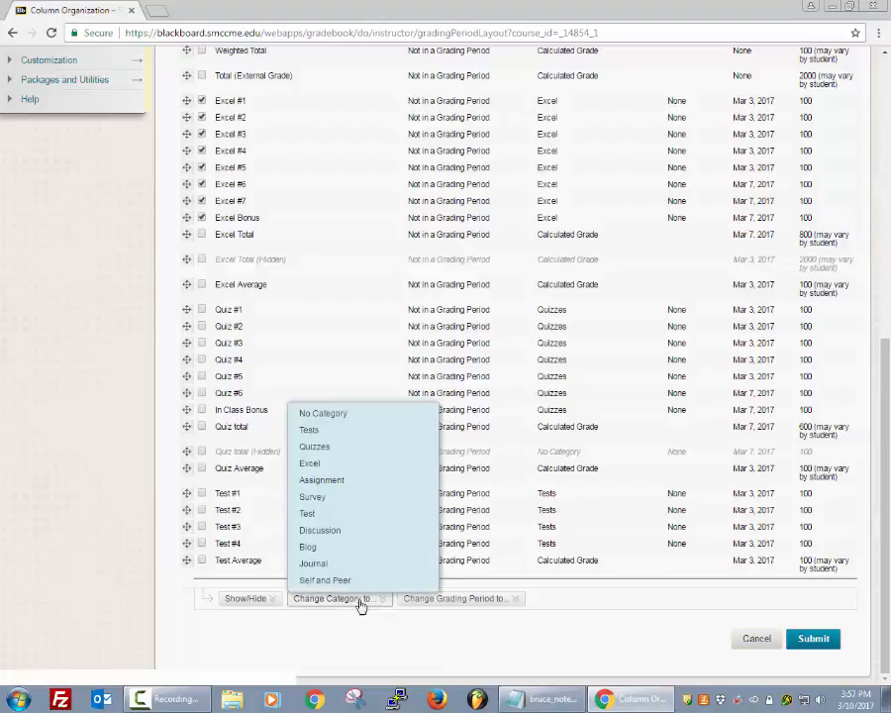
mouse_move(368, 605)
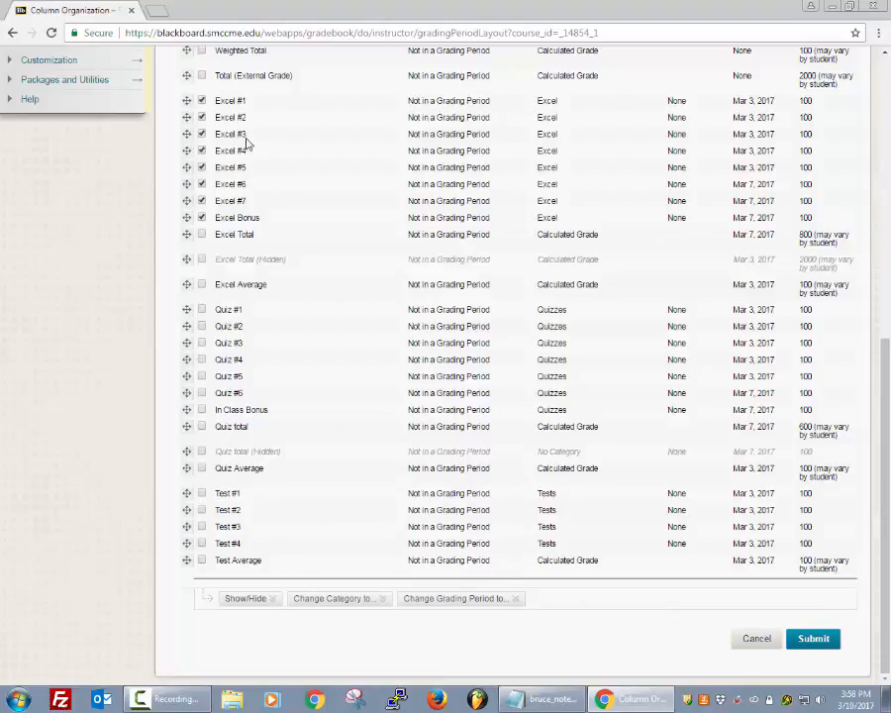
click(755, 641)
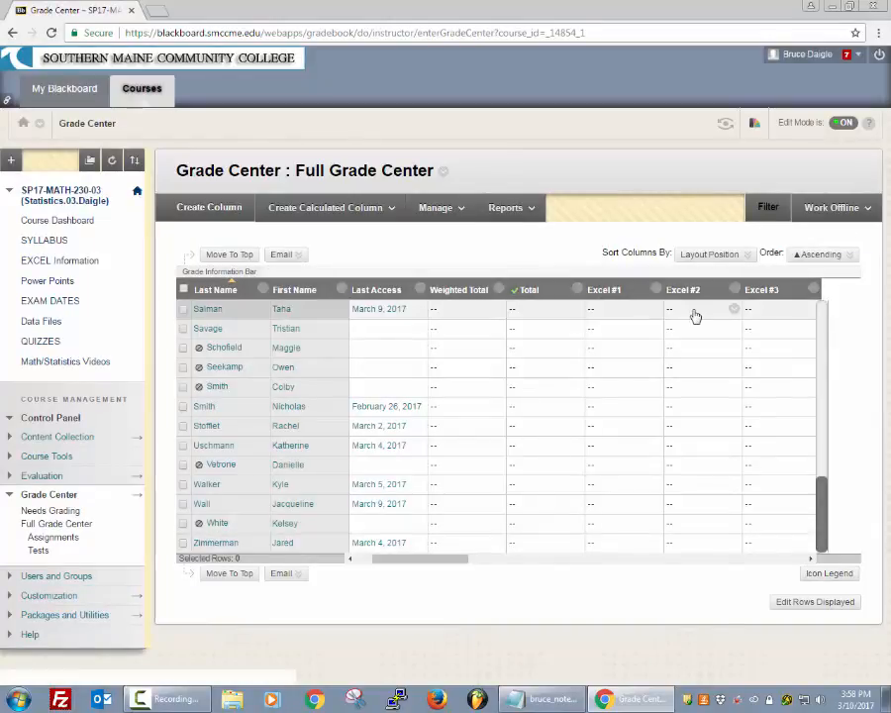
Open the Excel Total column for editing, examine which columns it includes, and submit it
click(812, 560)
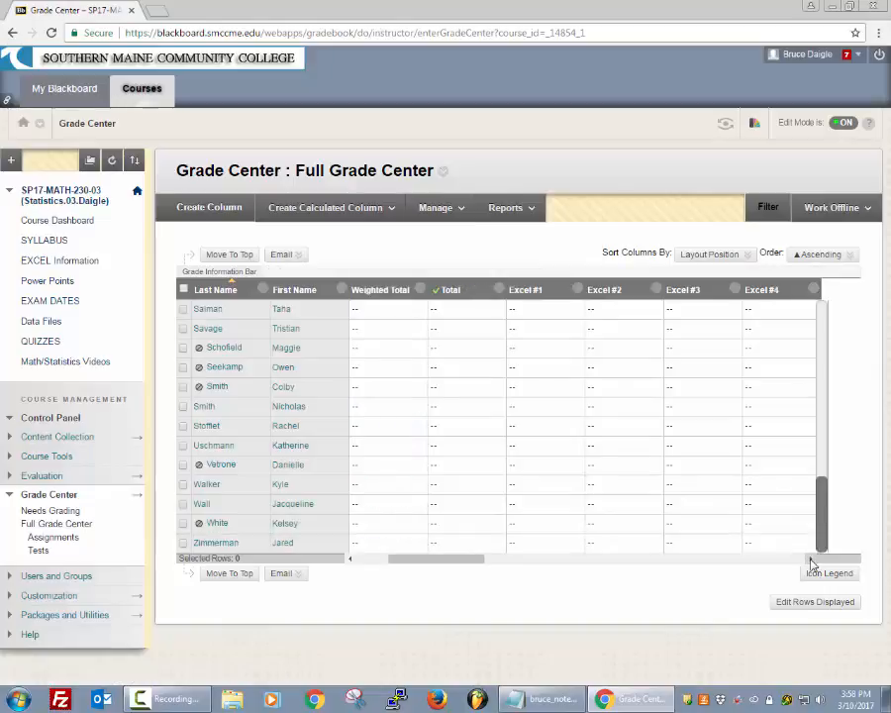
click(812, 561)
click(812, 560)
click(812, 561)
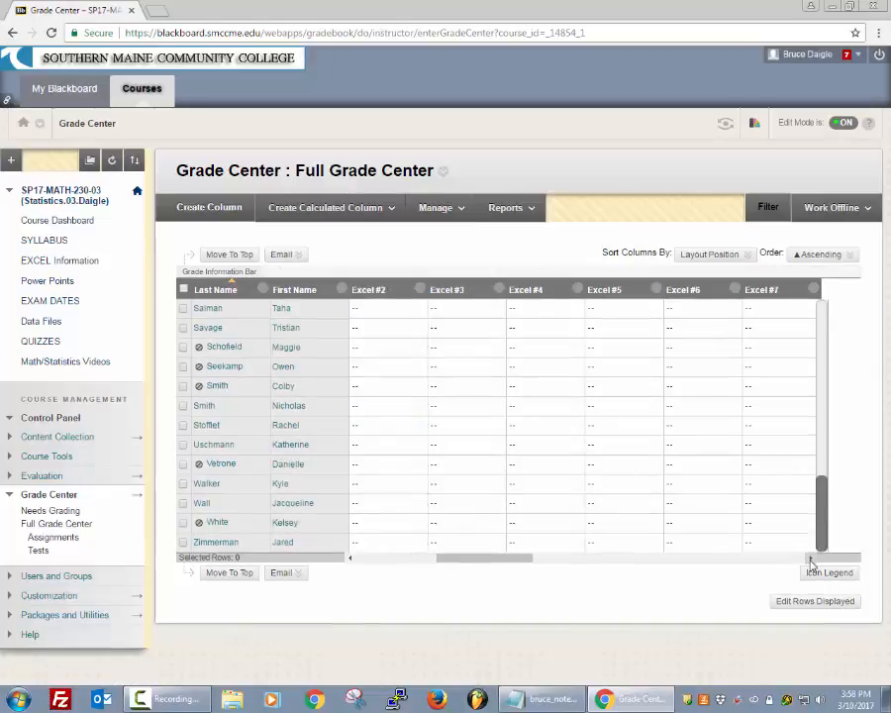
click(812, 561)
click(812, 560)
click(812, 561)
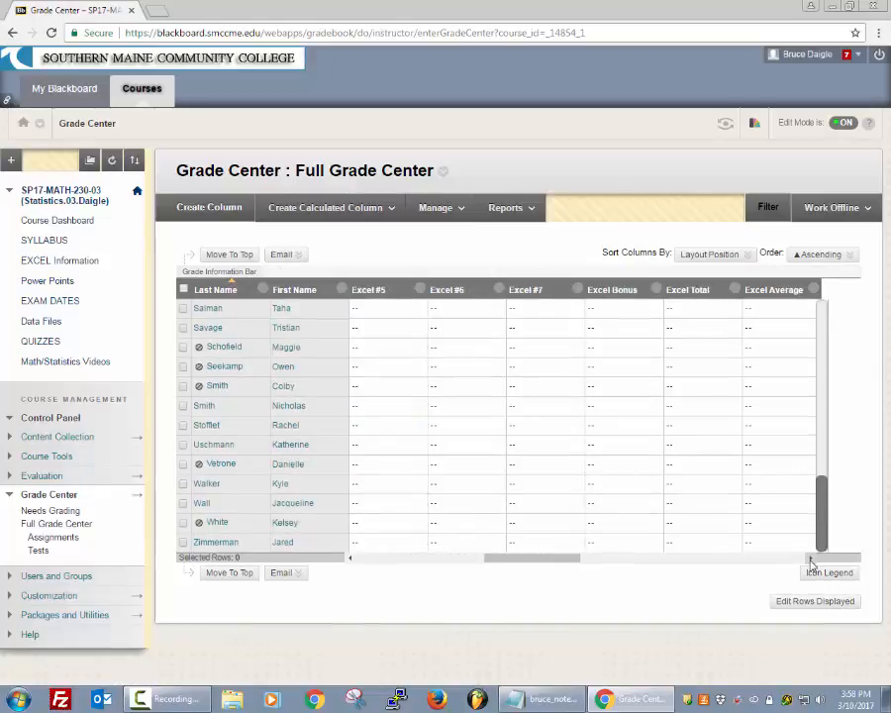
click(812, 561)
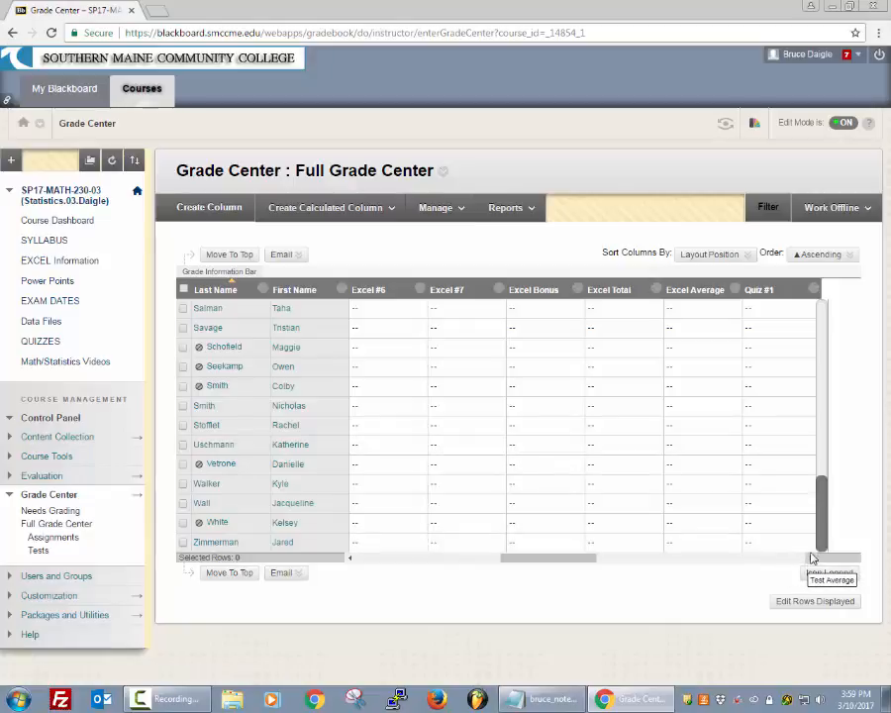
click(656, 288)
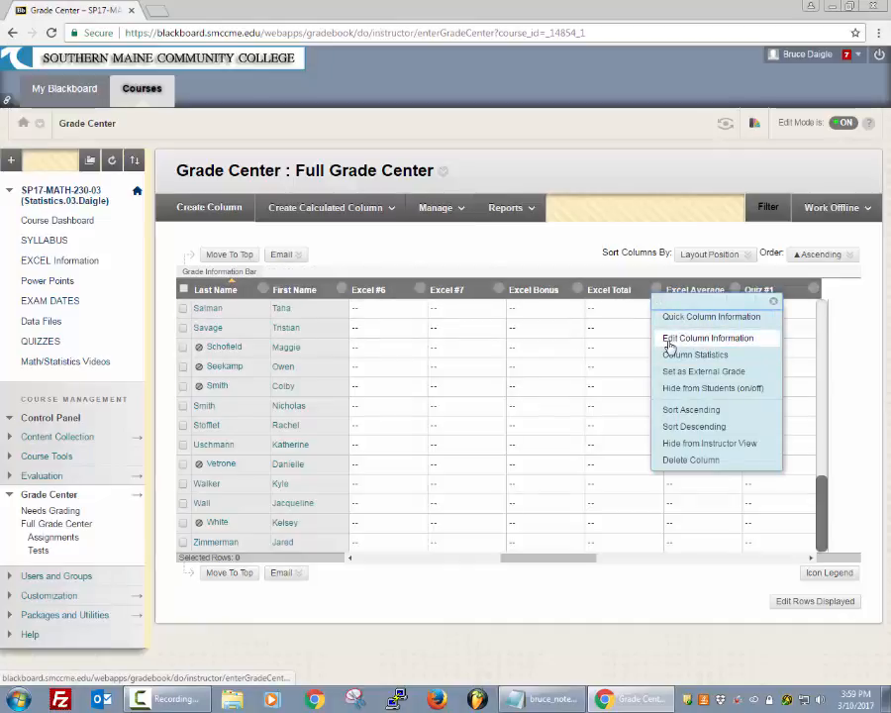
click(668, 339)
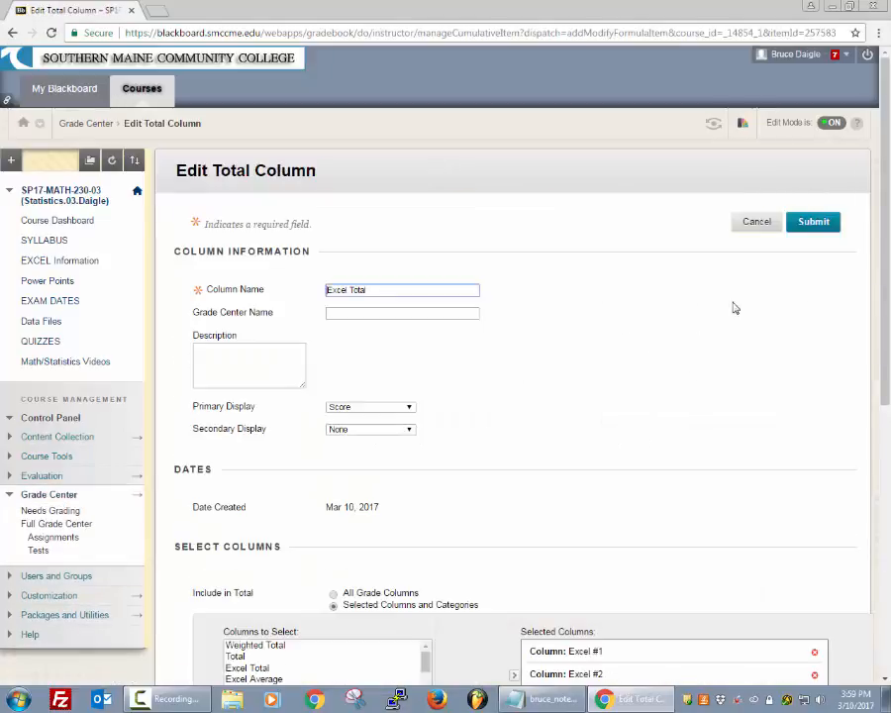
scroll(863, 406, down, 5)
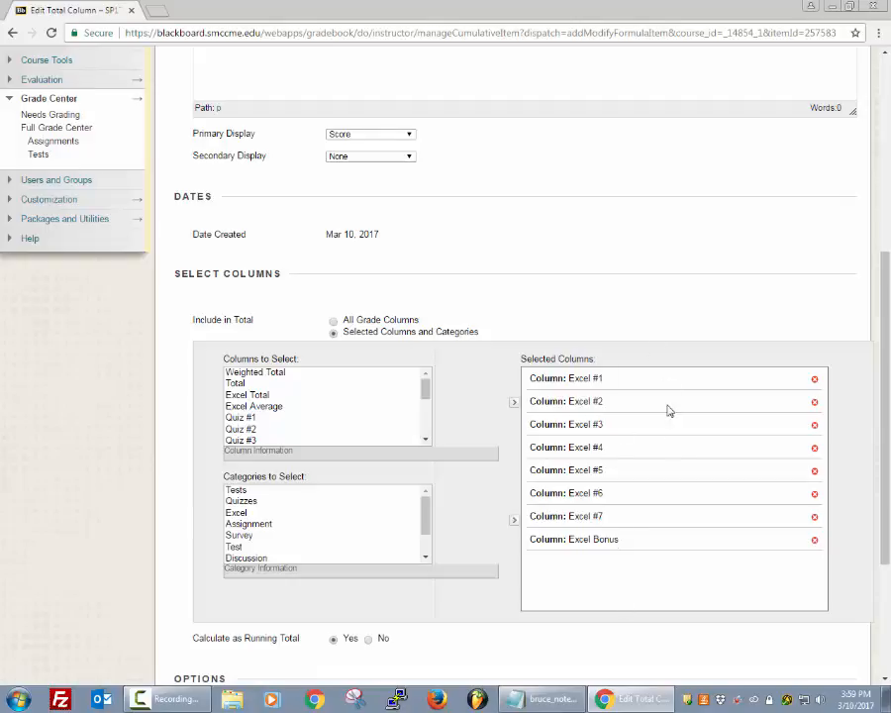
scroll(668, 426, down, 3)
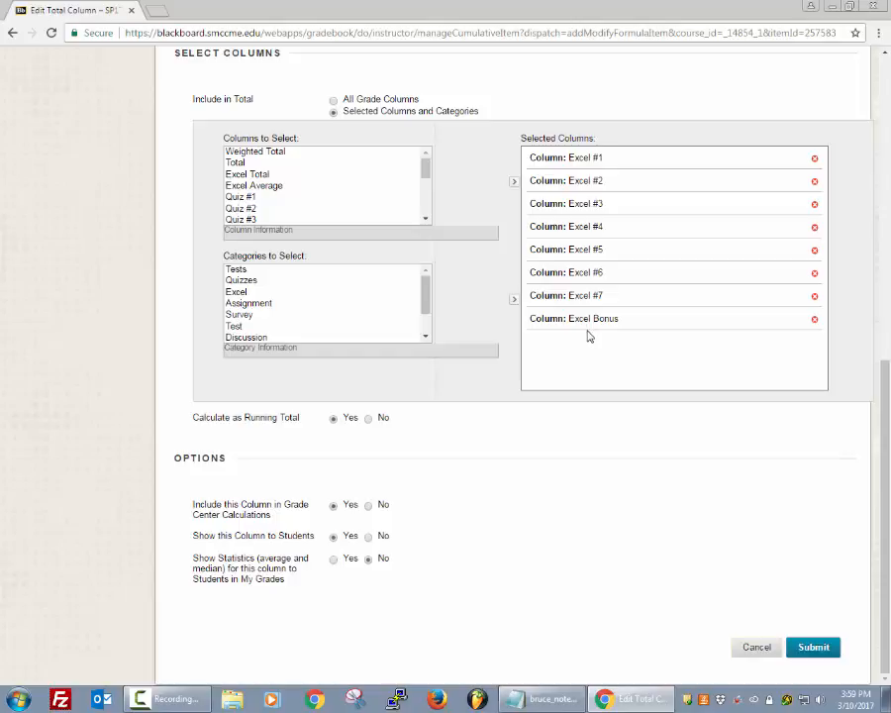
click(807, 649)
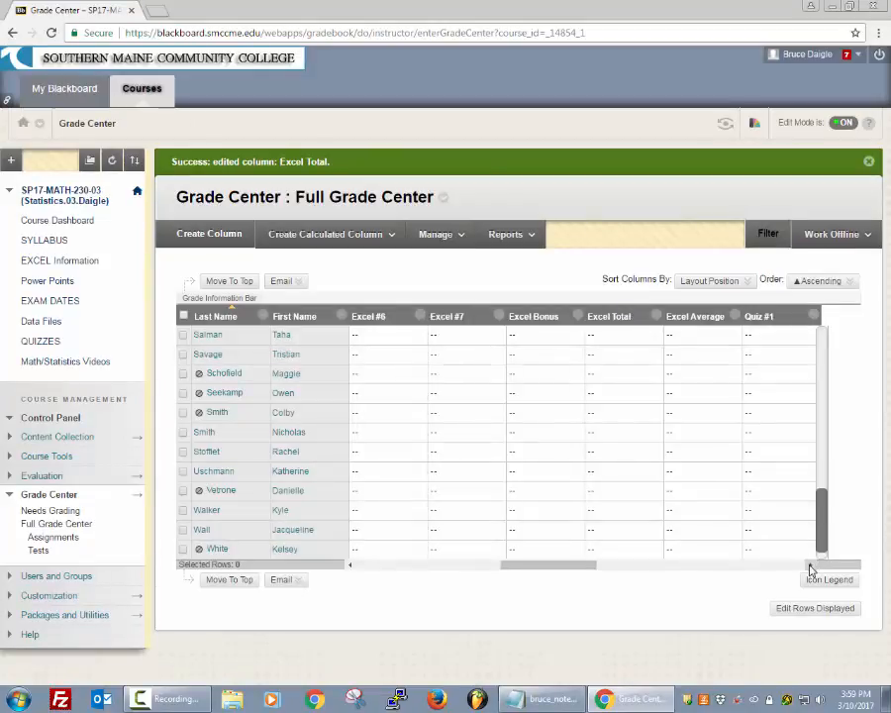
Open the Excel Average column for editing, examine which columns it includes, and submit it
click(810, 566)
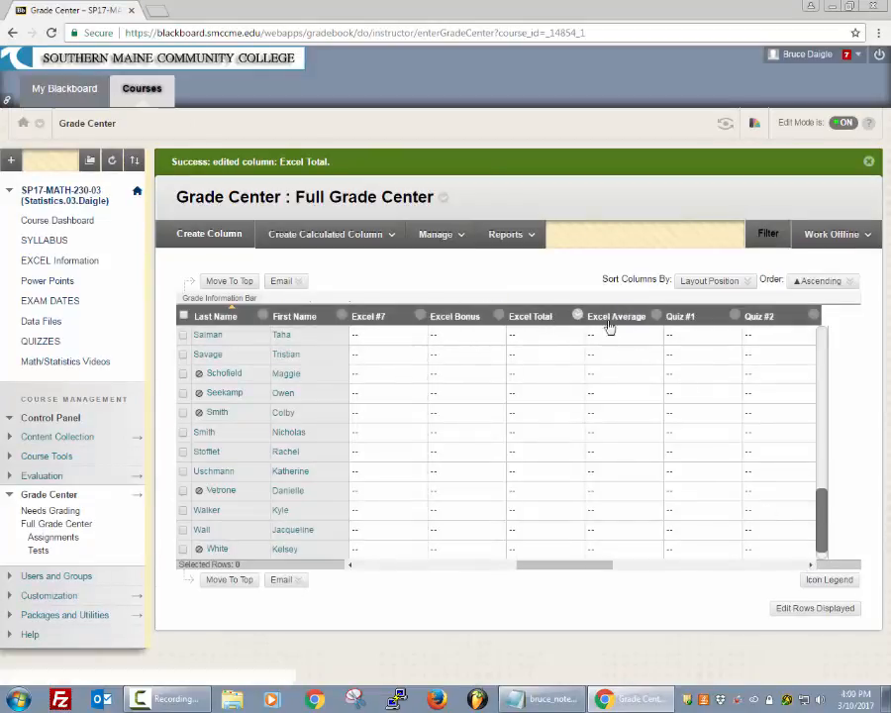
click(656, 316)
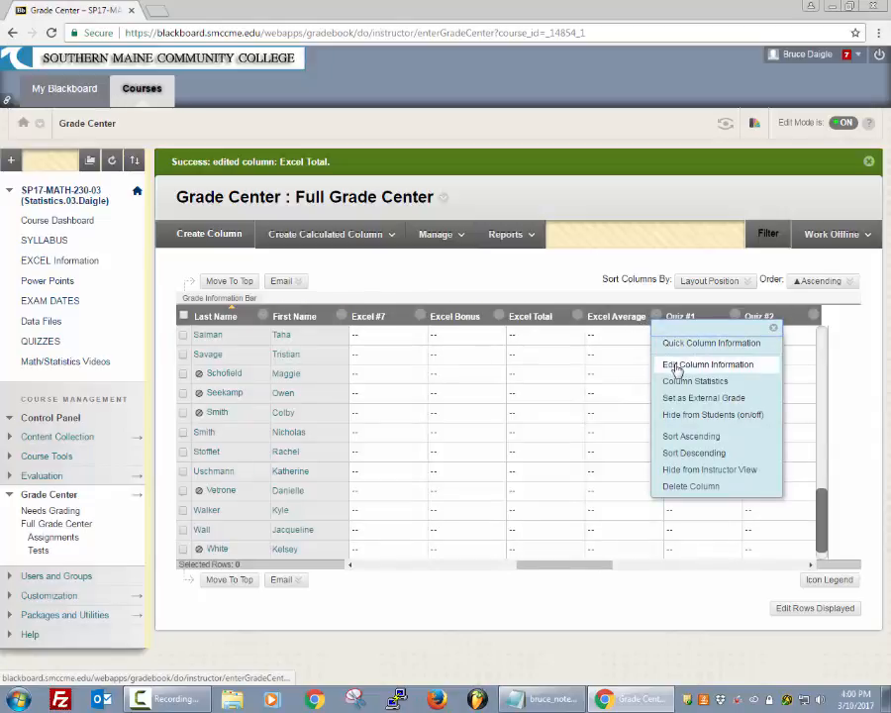
click(680, 365)
scroll(626, 513, down, 5)
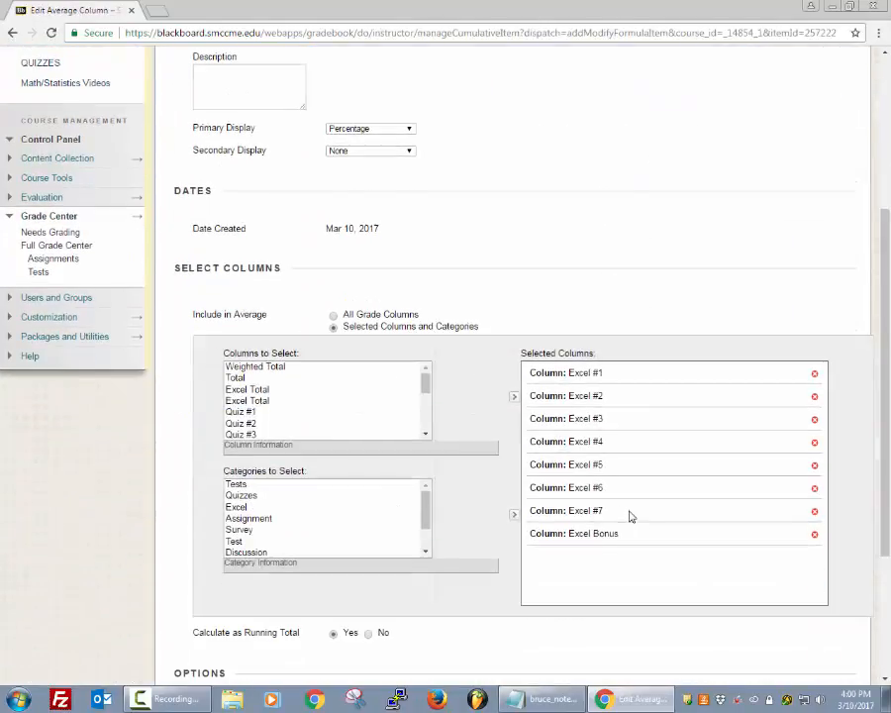
scroll(594, 630, down, 4)
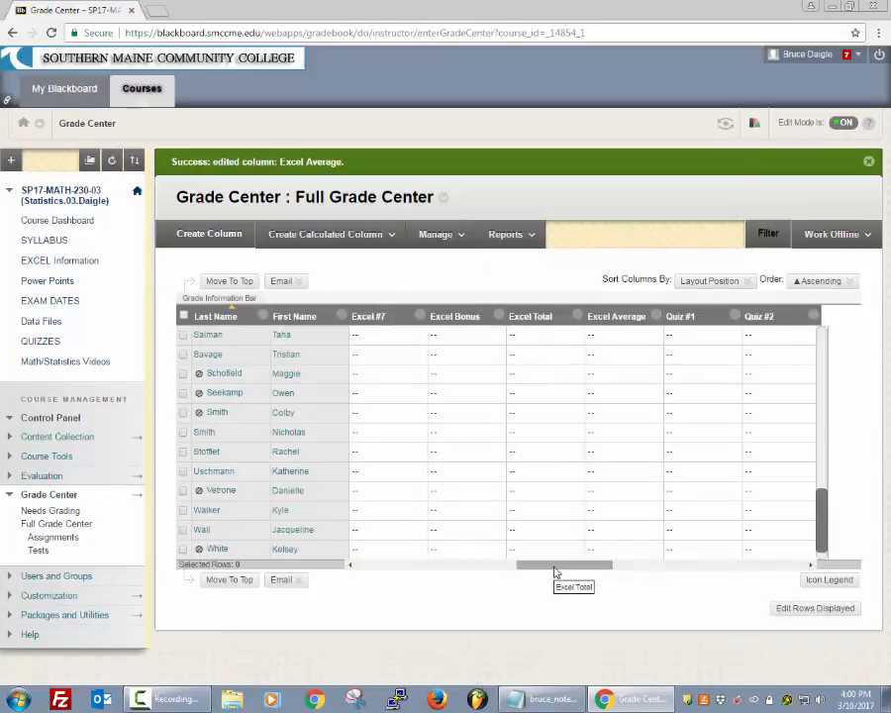
Edit the Total column so that it includes Selected Columns and Categories instead of All Grade Columns
drag(555, 572, 388, 567)
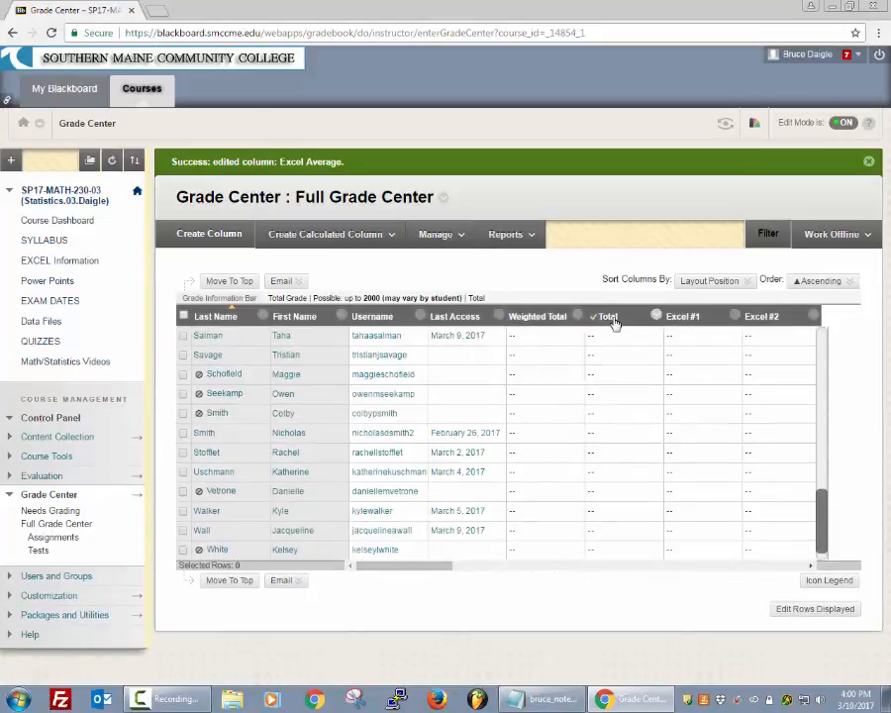
click(656, 315)
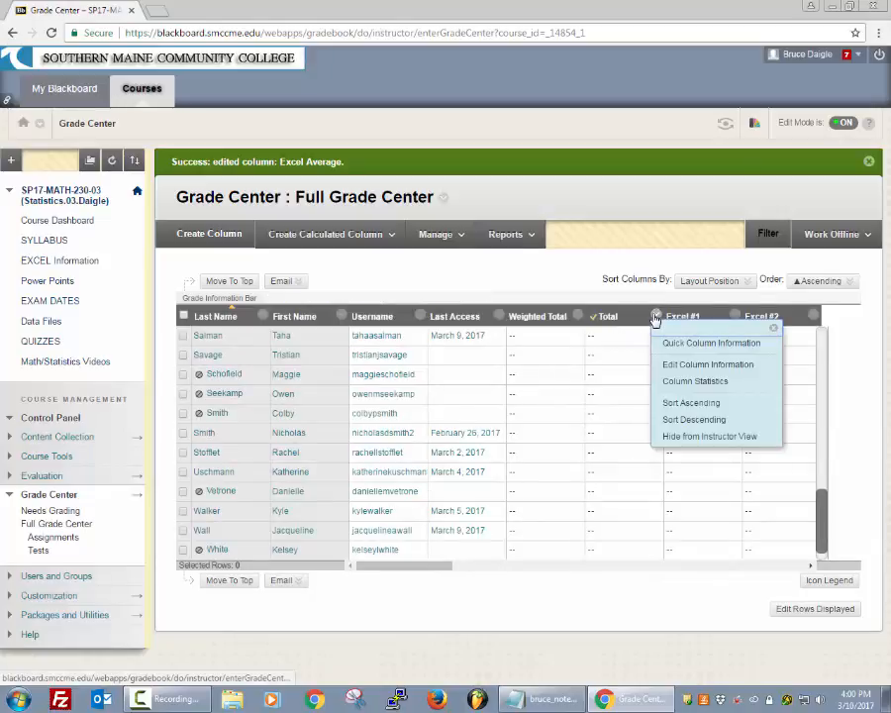
click(676, 366)
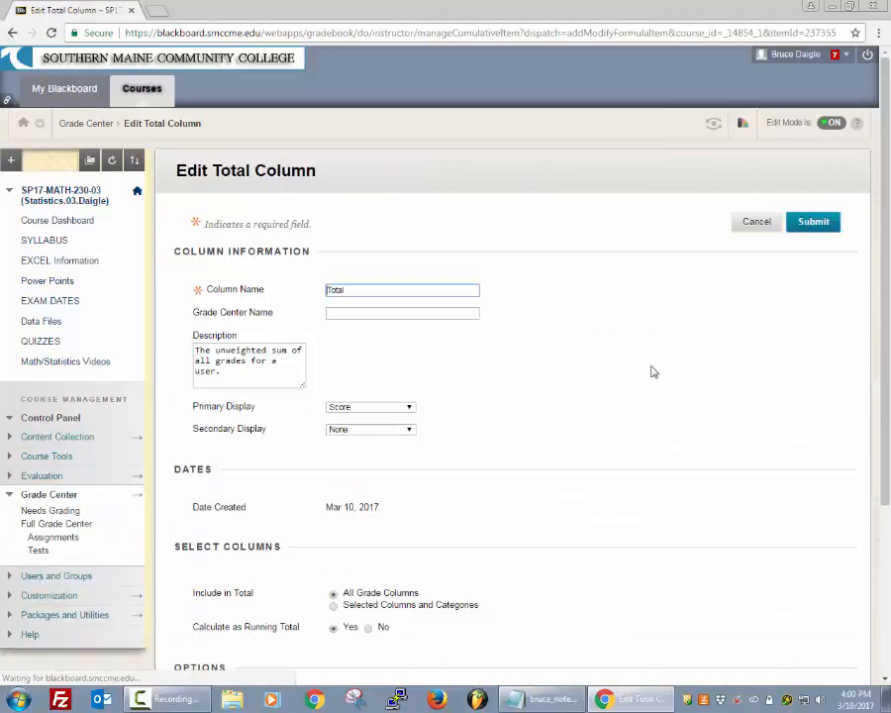
scroll(448, 539, down, 2)
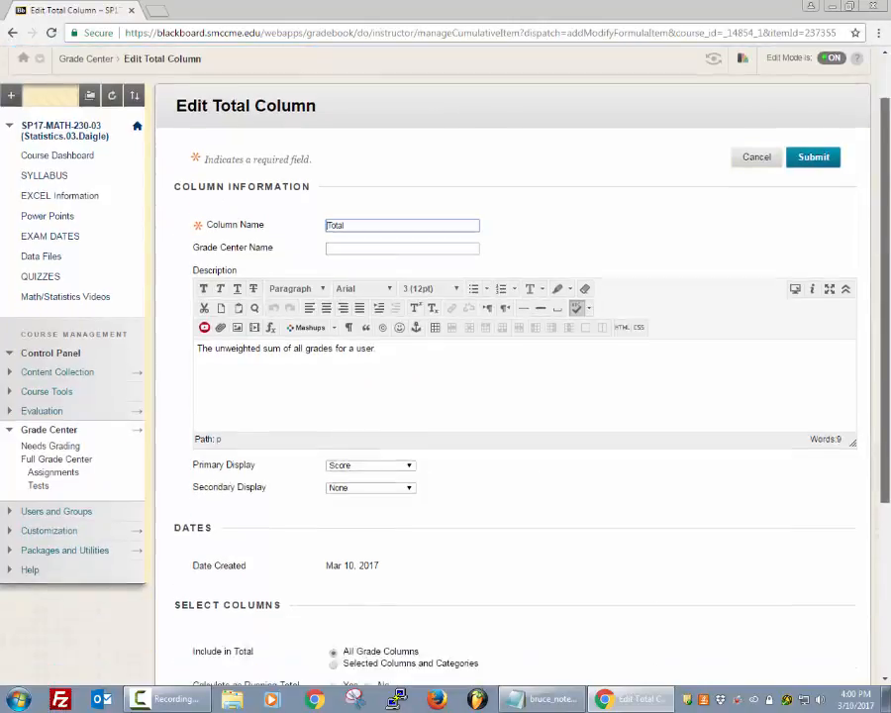
click(334, 598)
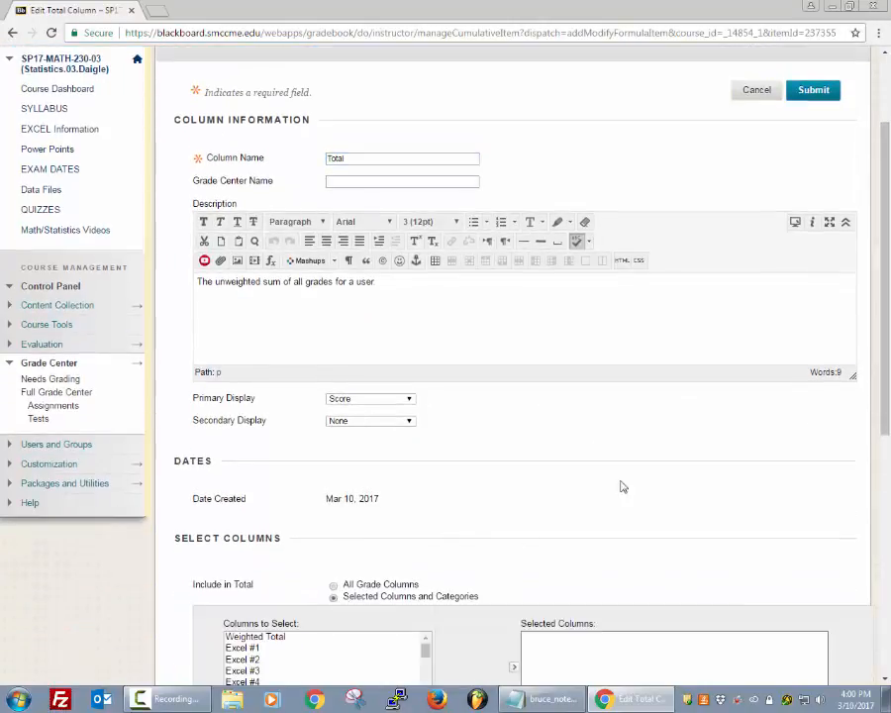
Set the Total column to include All Grade Columns and submit it
scroll(711, 456, down, 5)
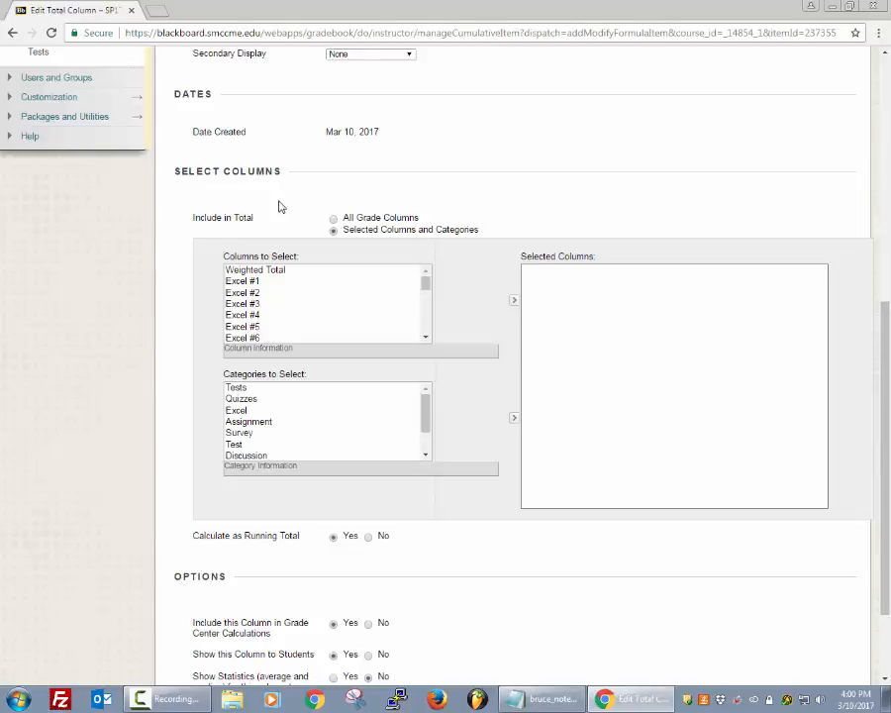
click(333, 220)
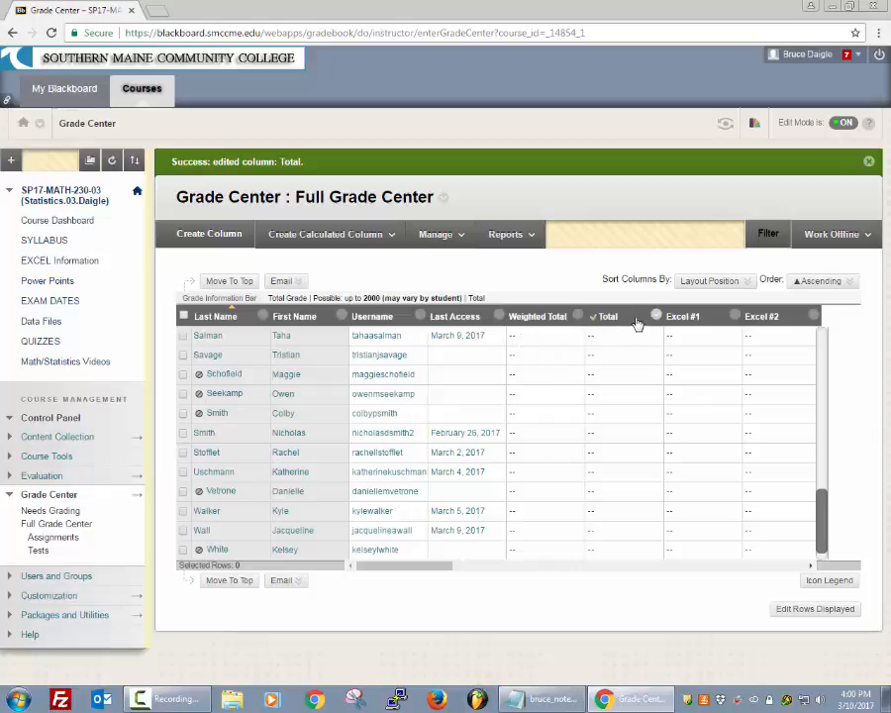
Open the Total column for editing, check its Show this Column to Students option, and submit it
click(656, 316)
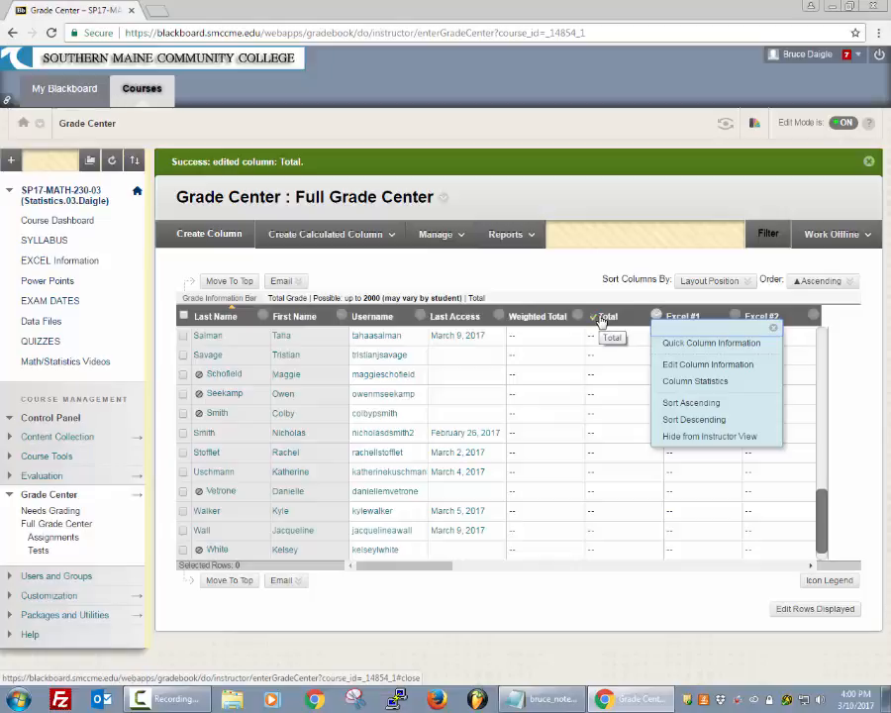
click(686, 365)
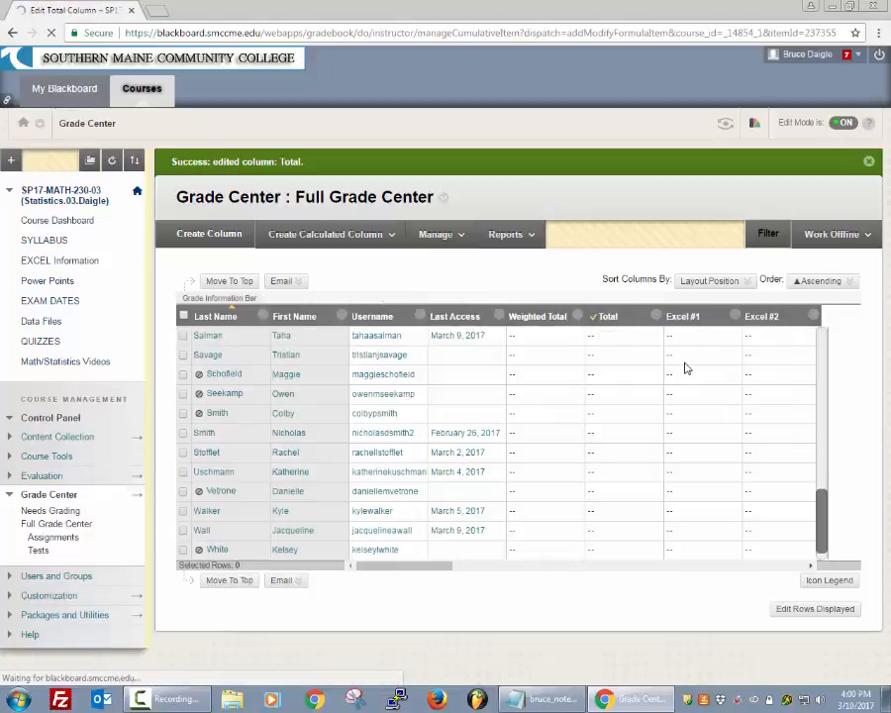
scroll(680, 370, down, 4)
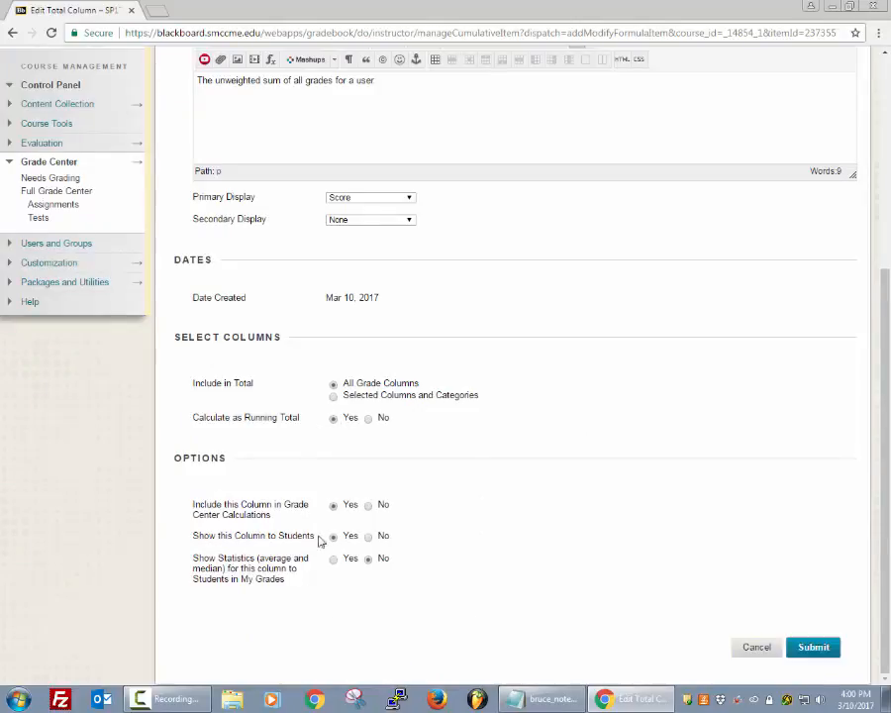
drag(199, 536, 289, 542)
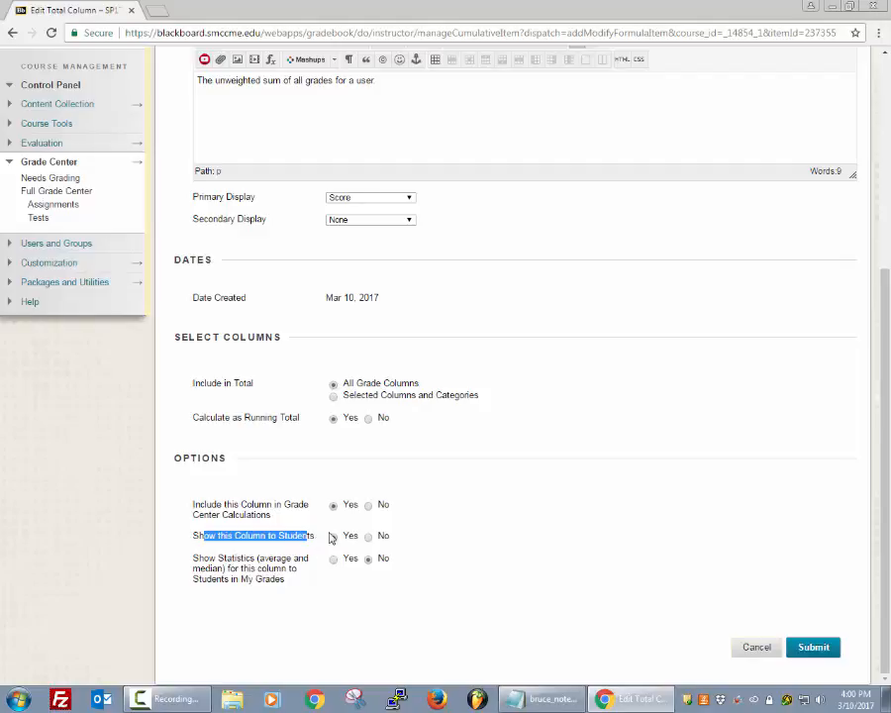
click(814, 647)
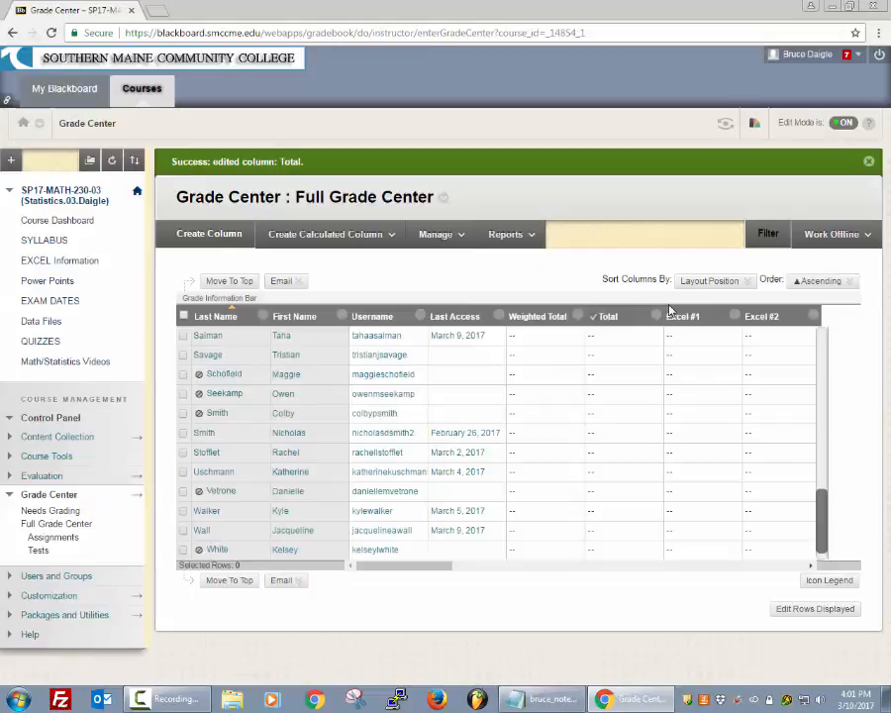
Open the Excel Total column for editing, review its selected columns and student display options, and submit it
click(809, 567)
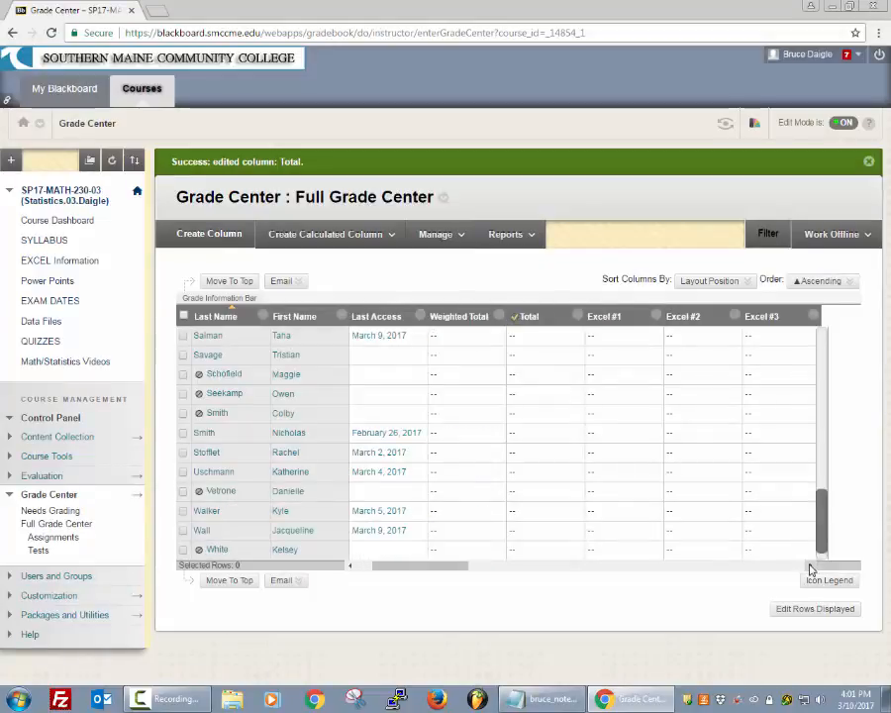
click(809, 566)
click(809, 567)
click(809, 567)
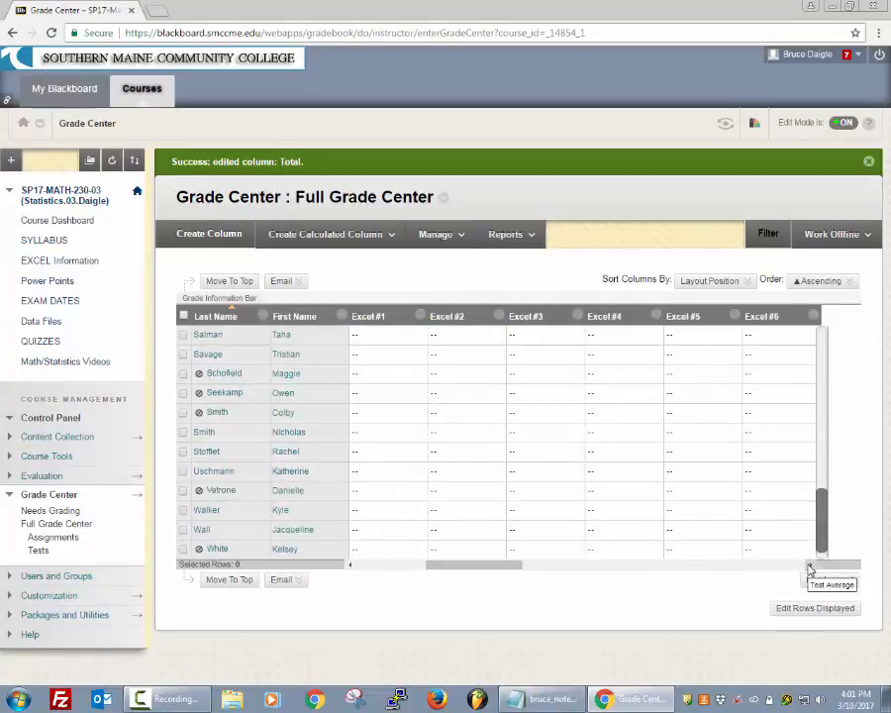
click(809, 567)
click(809, 566)
click(809, 566)
click(809, 566)
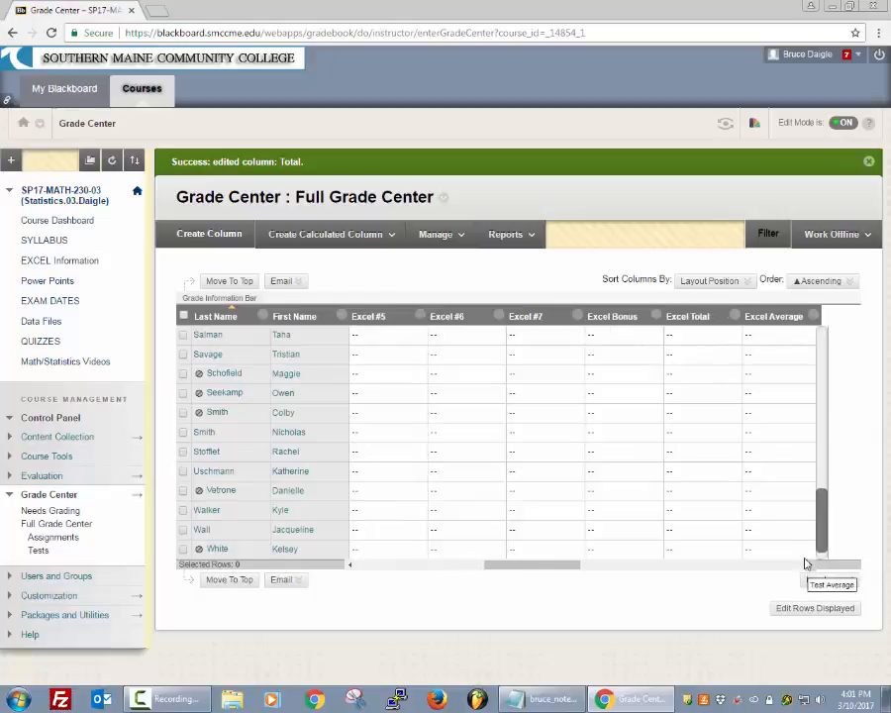
click(734, 317)
click(741, 362)
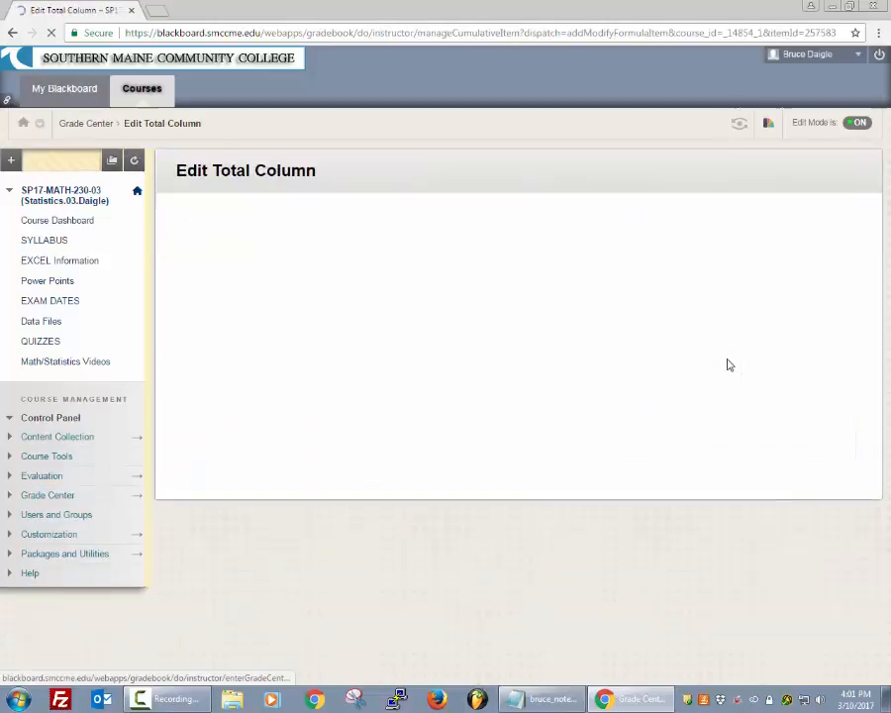
scroll(585, 416, down, 7)
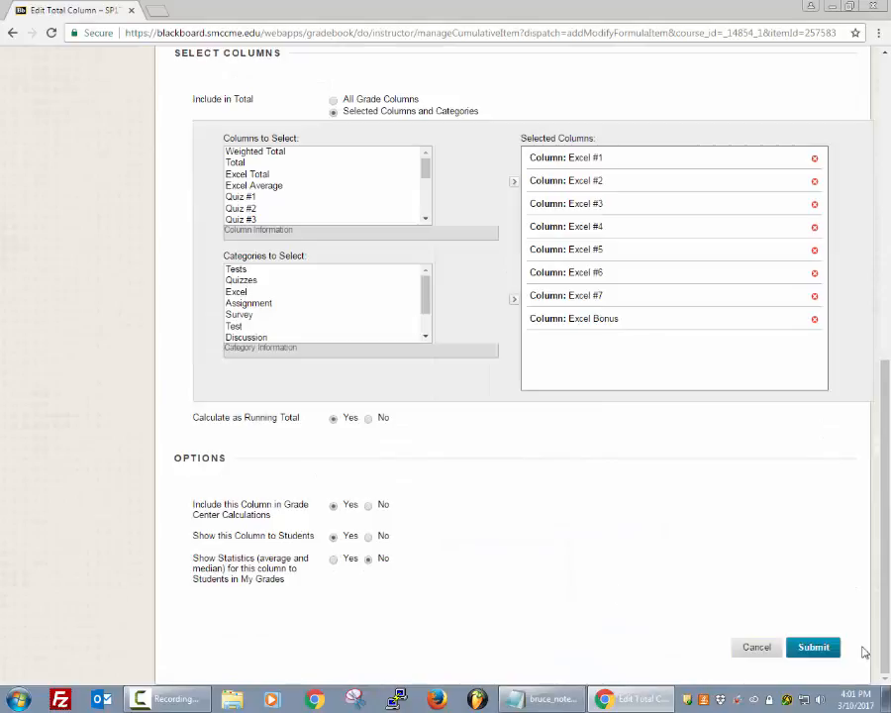
click(814, 647)
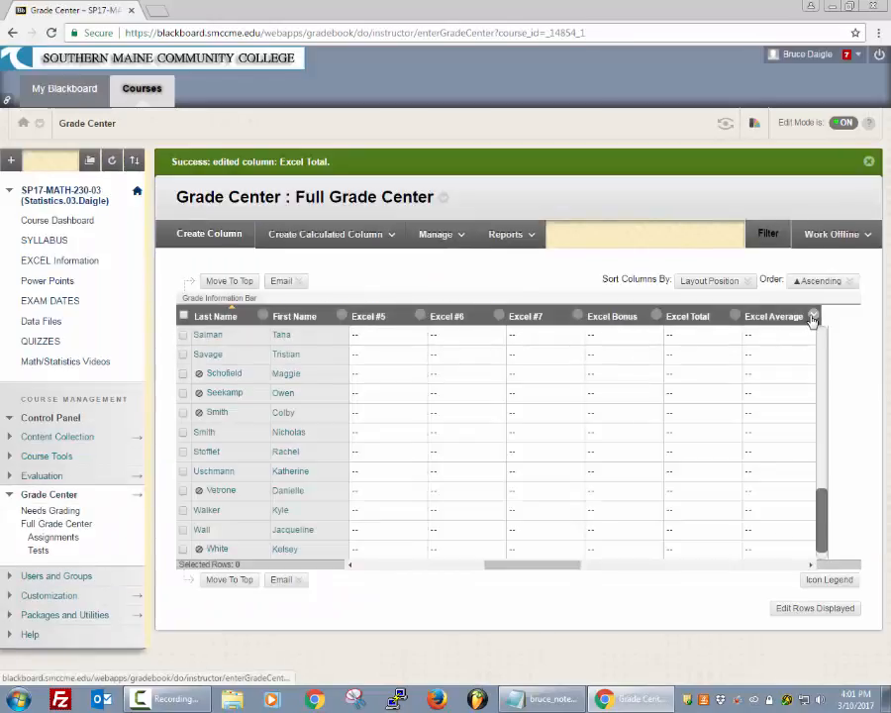
Open the Excel Average column for editing, review its selected columns and student display options, and submit it
click(812, 317)
click(746, 370)
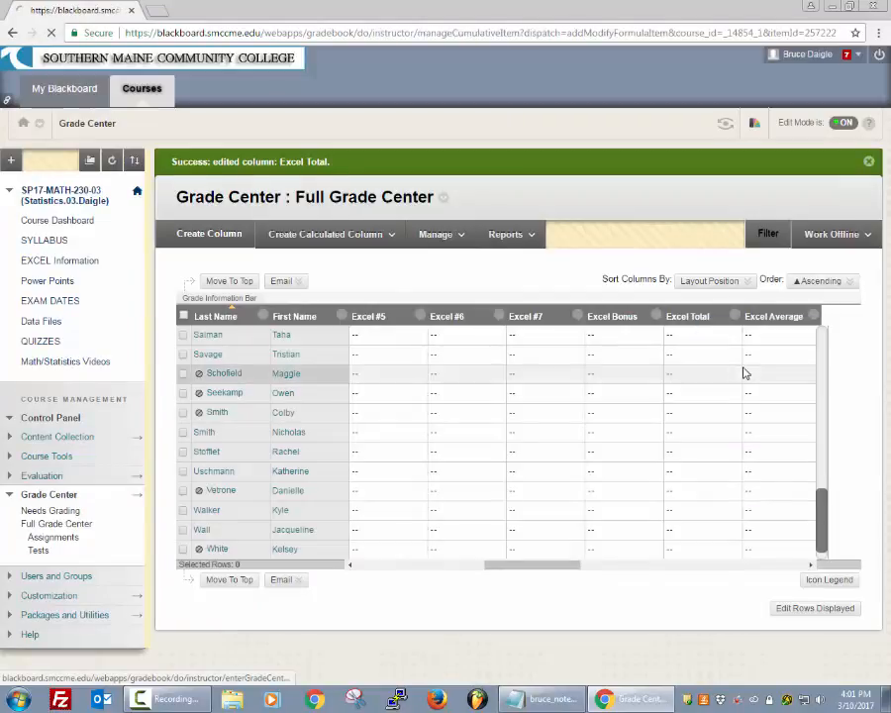
scroll(477, 483, down, 5)
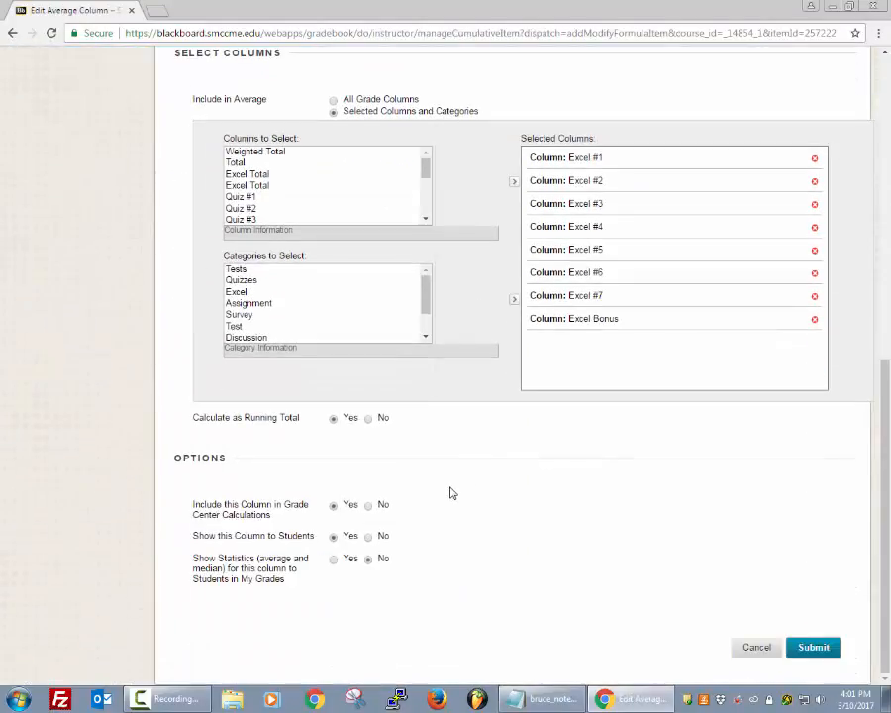
click(813, 647)
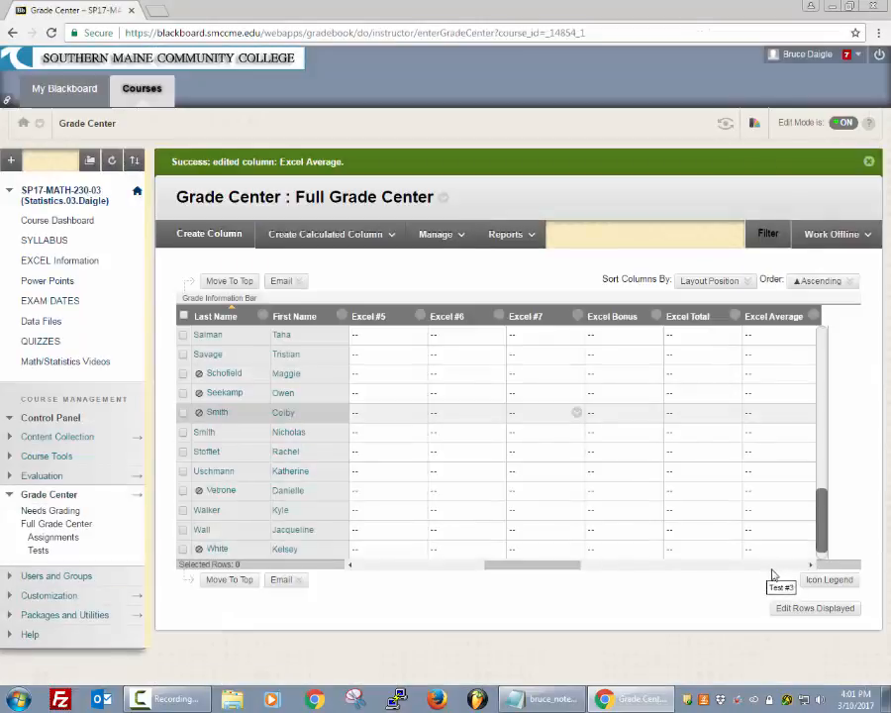
Open the Quiz total column for editing, review its selected quiz columns and display options, and submit it
click(810, 566)
click(810, 567)
click(810, 566)
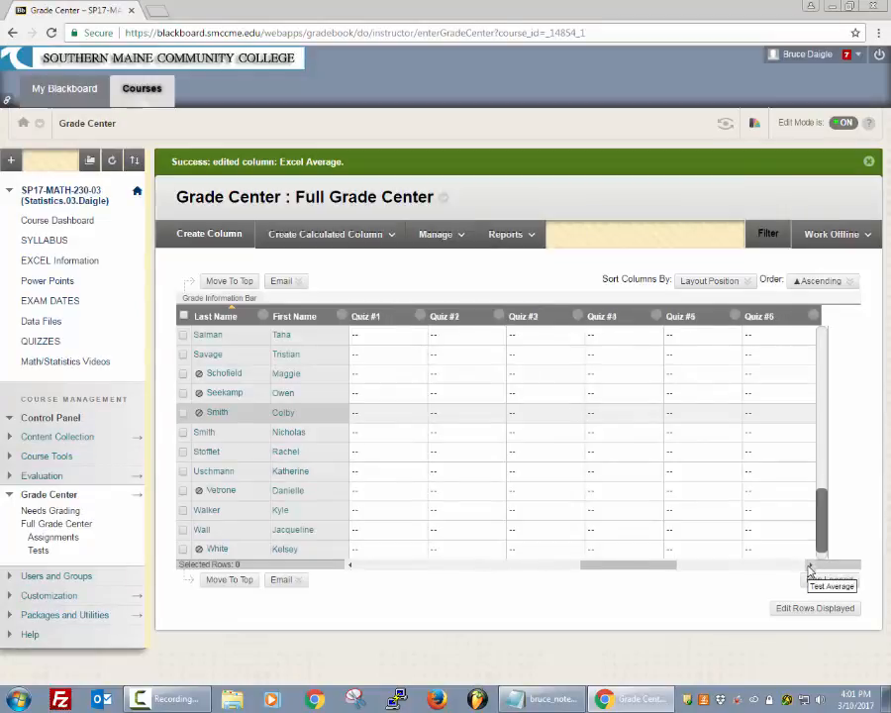
click(810, 567)
click(810, 566)
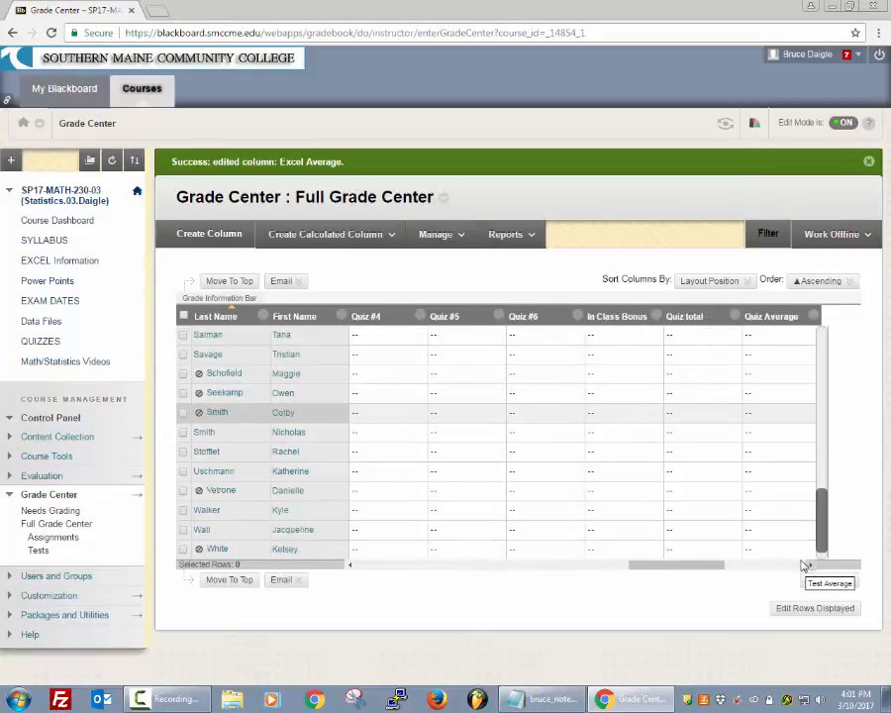
click(734, 315)
click(755, 366)
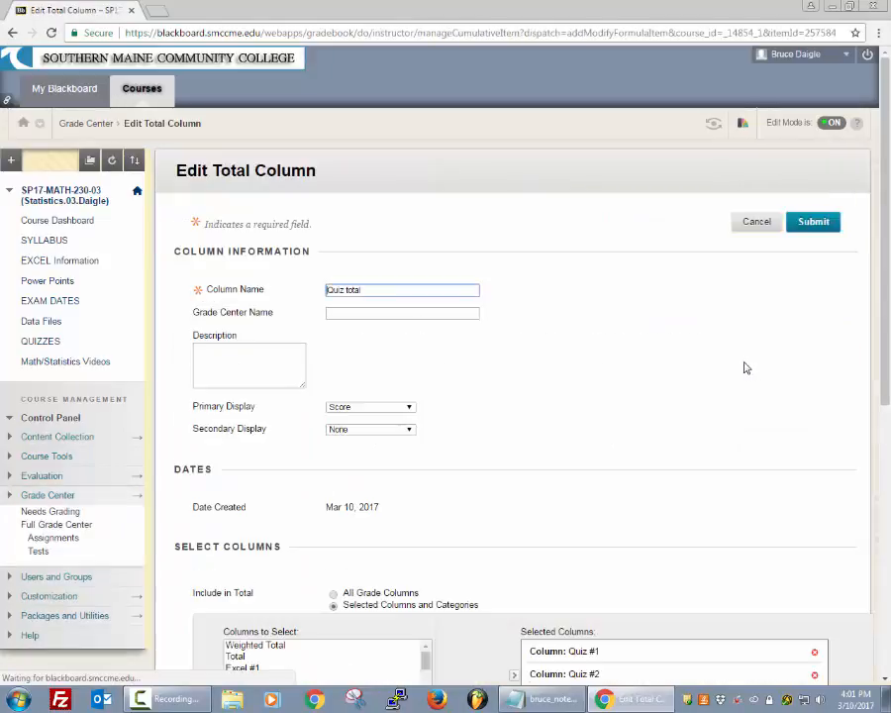
scroll(690, 466, down, 3)
scroll(690, 472, down, 3)
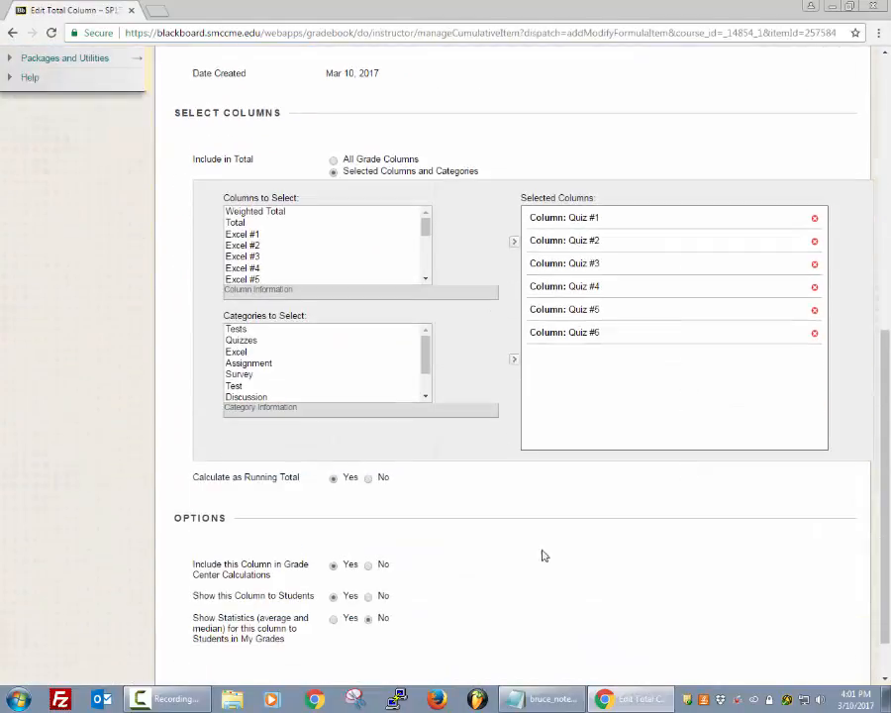
scroll(542, 556, down, 1)
click(789, 651)
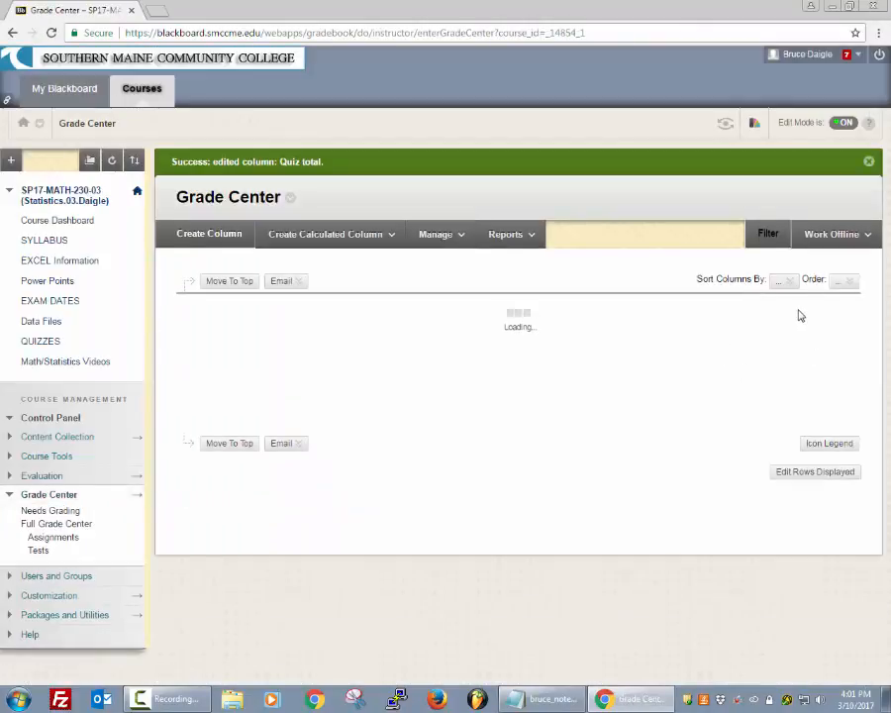
Open the Quiz Average column for editing, review its selected quiz columns and display options, and submit it
click(813, 317)
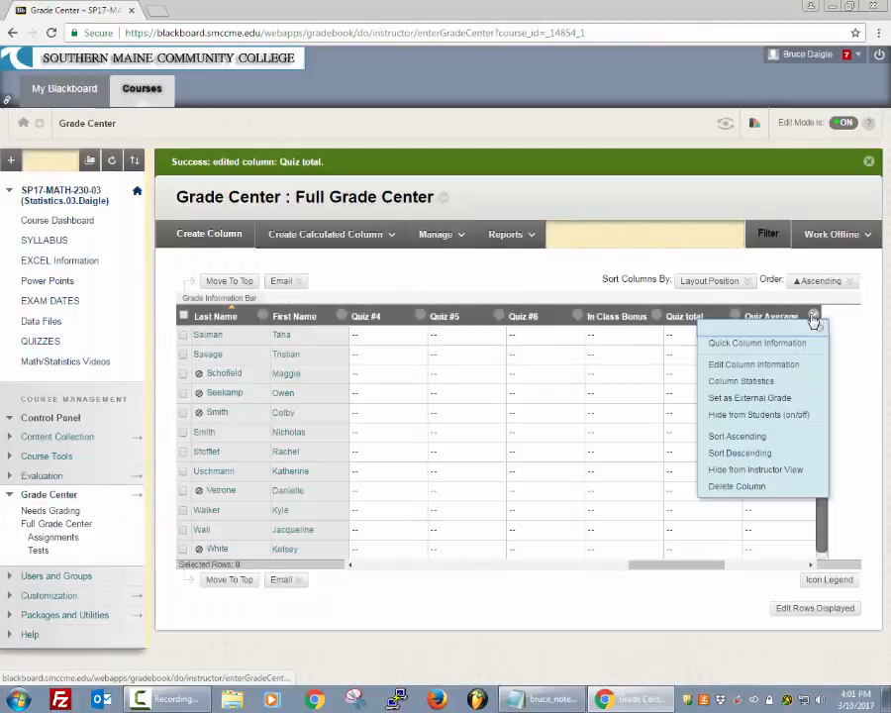
click(739, 363)
scroll(682, 482, down, 1)
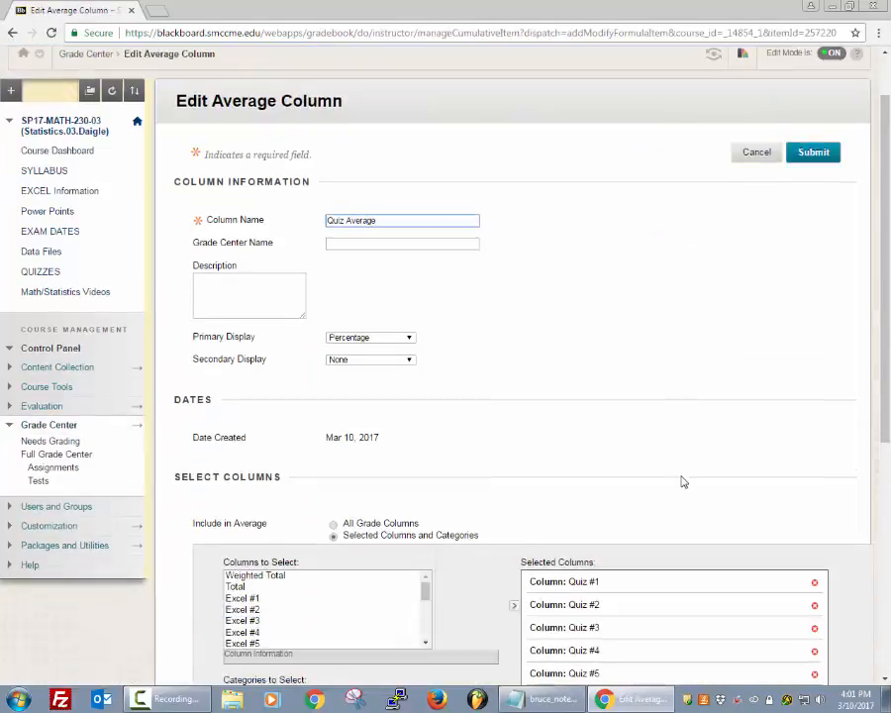
scroll(682, 482, down, 4)
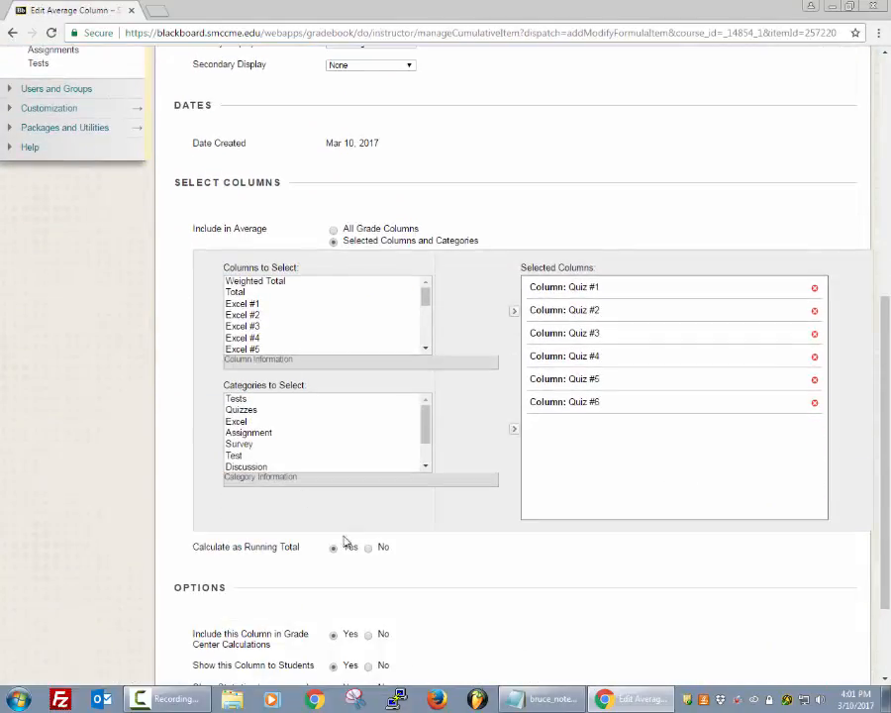
scroll(379, 535, down, 2)
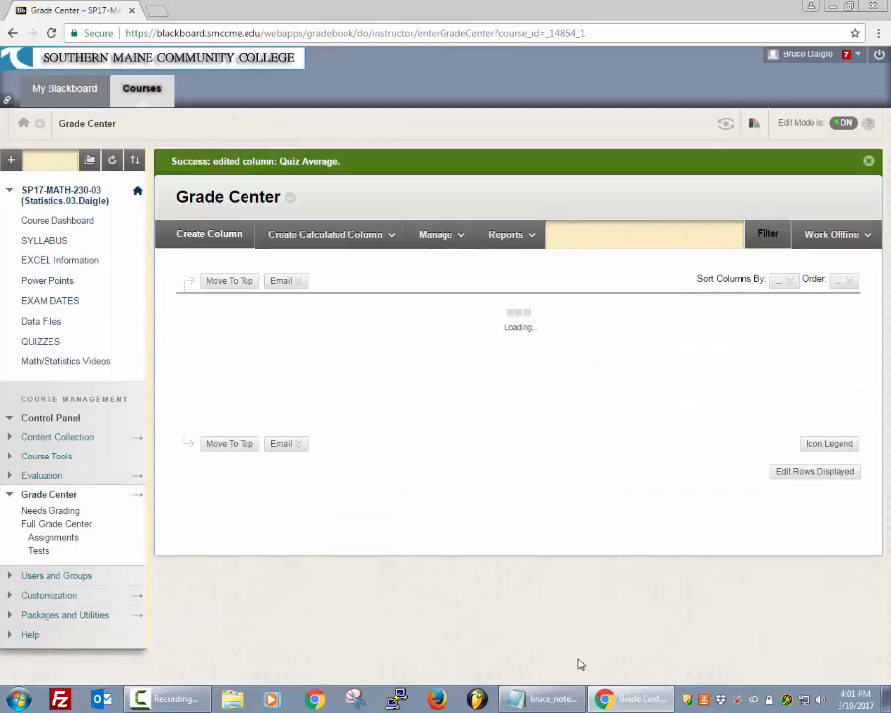
Open the Test Average column for editing, review its selected test columns and display options, and submit it
drag(687, 568, 783, 573)
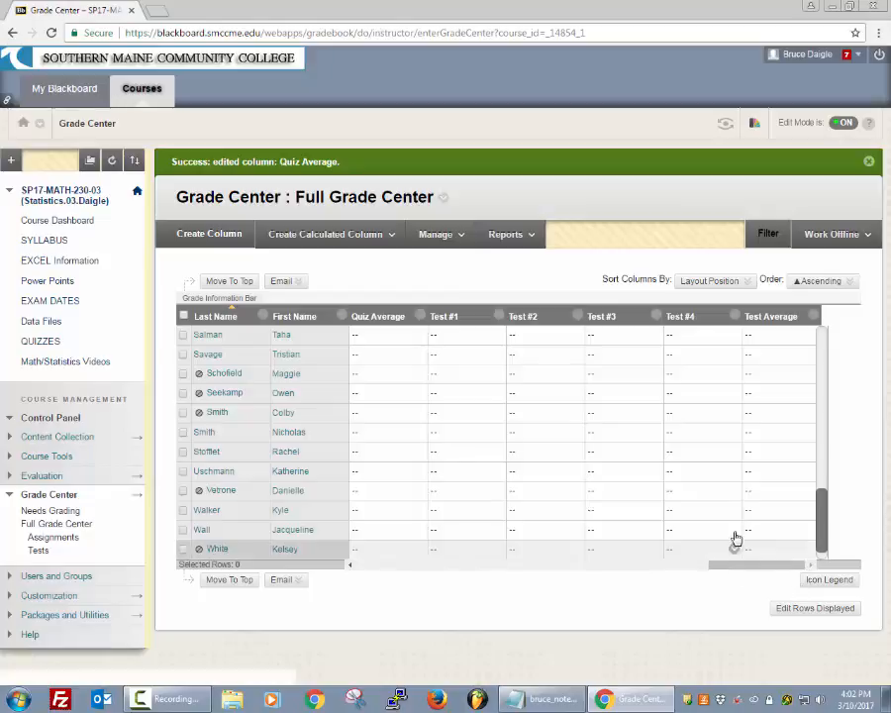
click(822, 280)
click(812, 316)
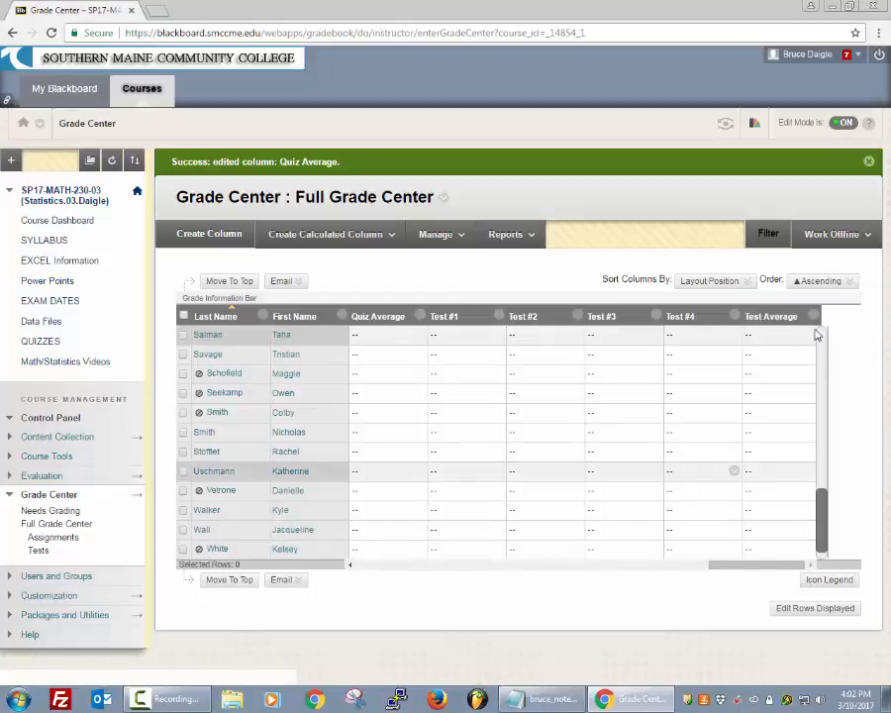
click(815, 319)
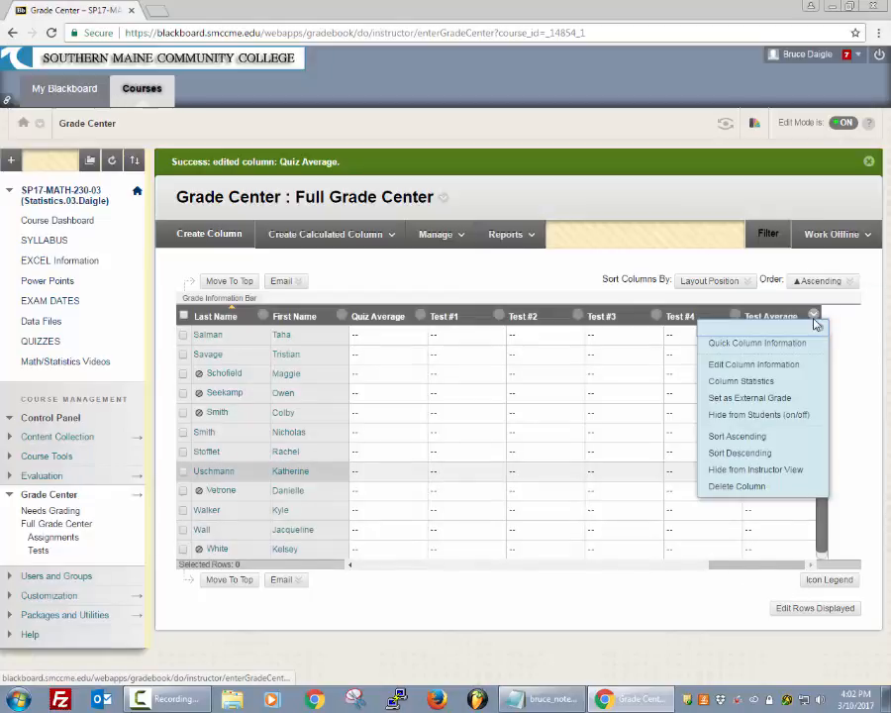
click(794, 365)
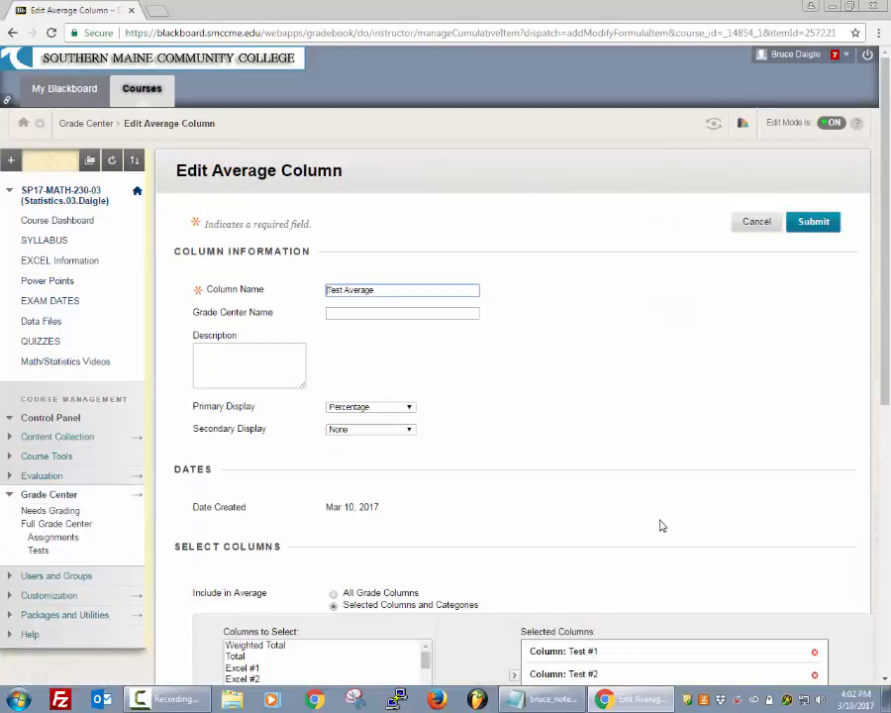
scroll(660, 523, down, 3)
scroll(658, 522, down, 3)
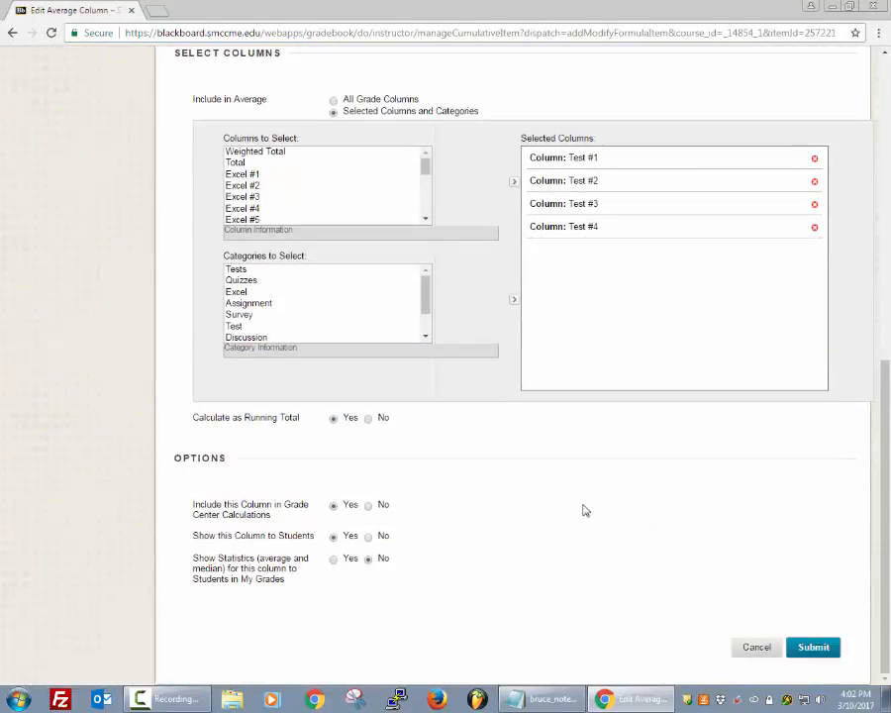
click(798, 644)
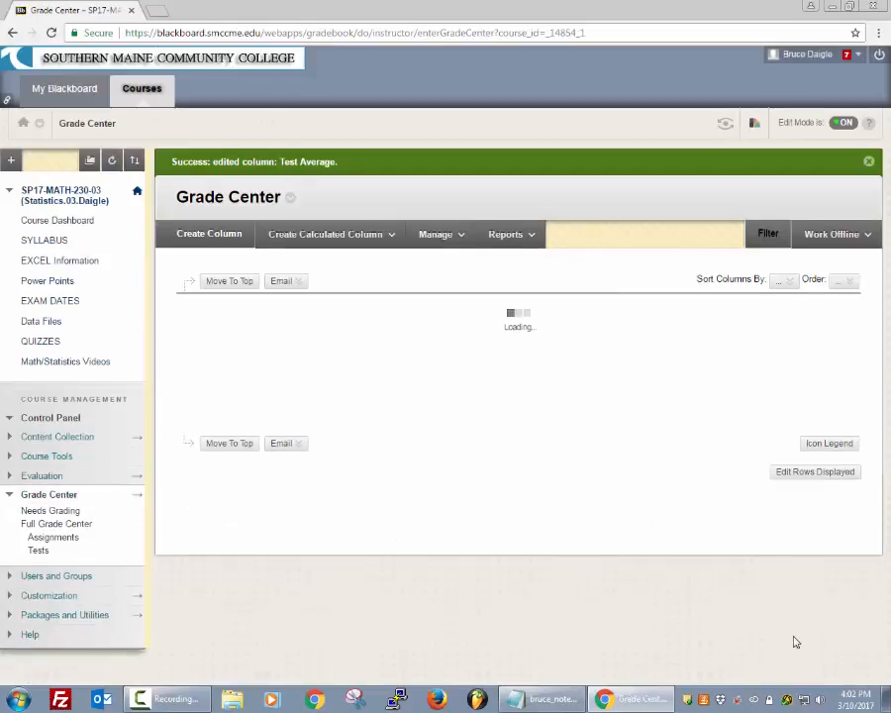